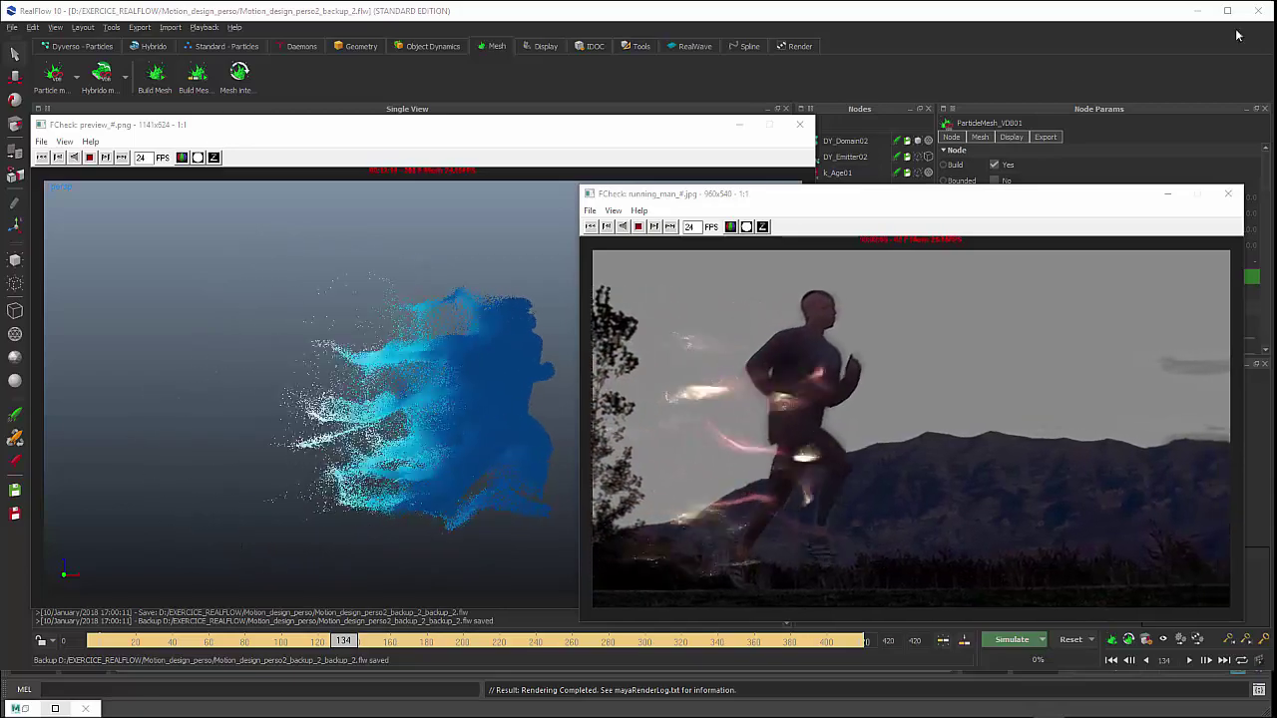
Close both running-man image sequence previews and scrub the particle simulation from frame 1 to frame 158.
left_click_drag(950, 205, 954, 169)
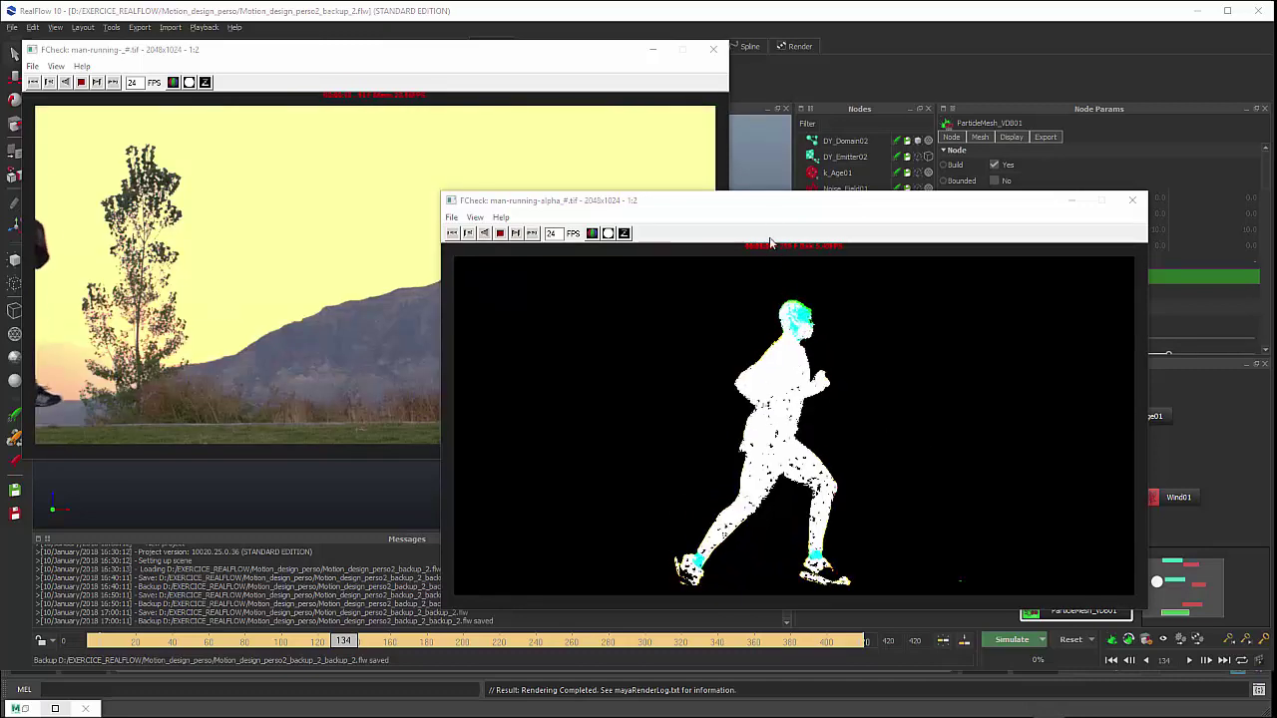
left_click_drag(768, 205, 800, 191)
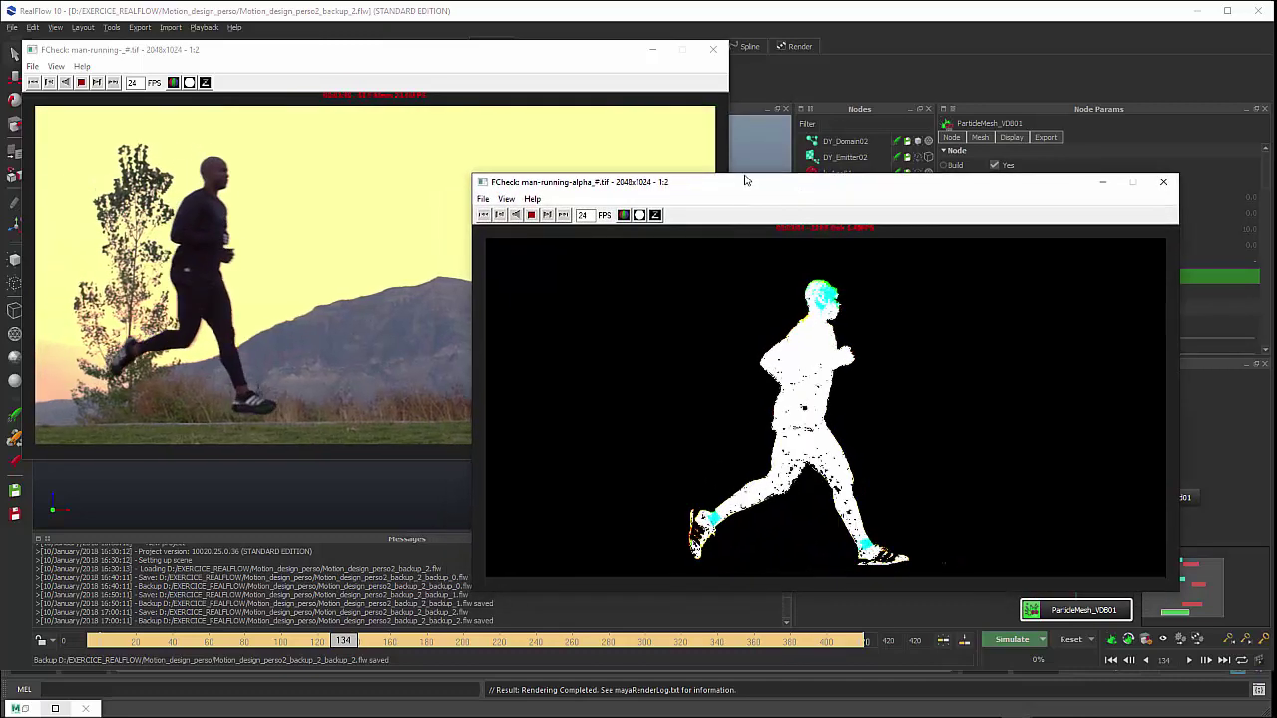
left_click(713, 49)
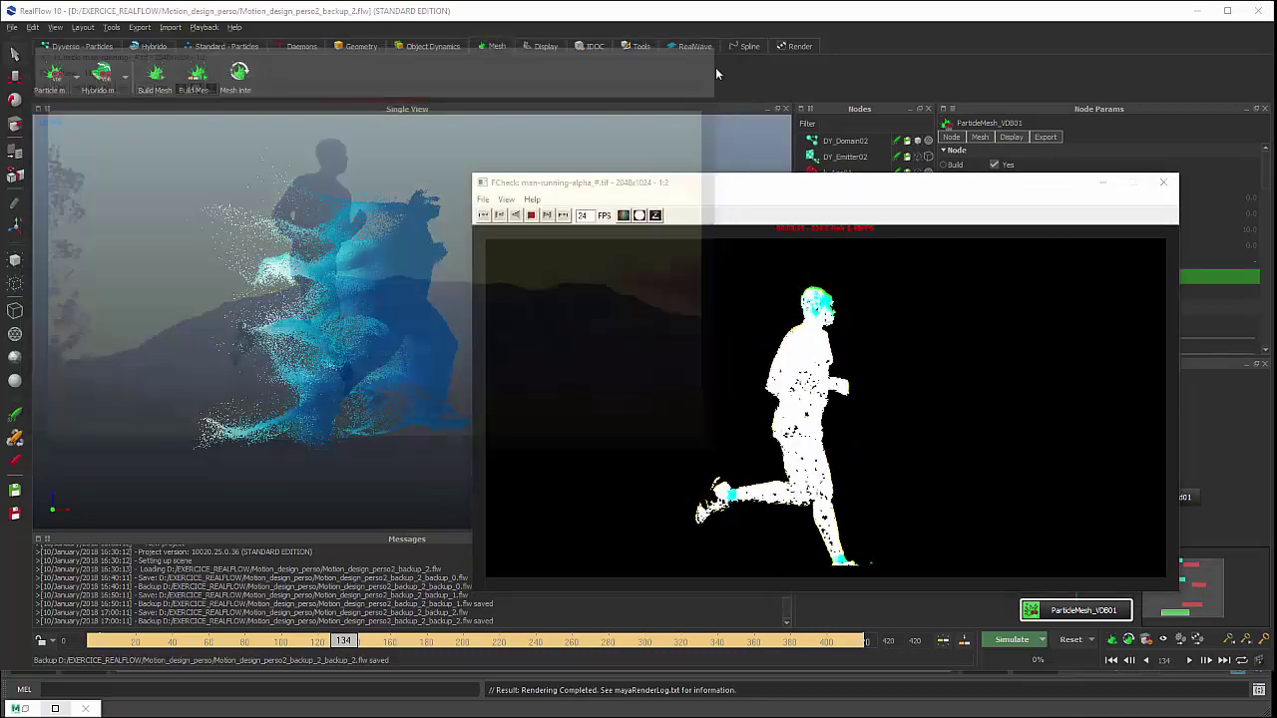
left_click(1171, 185)
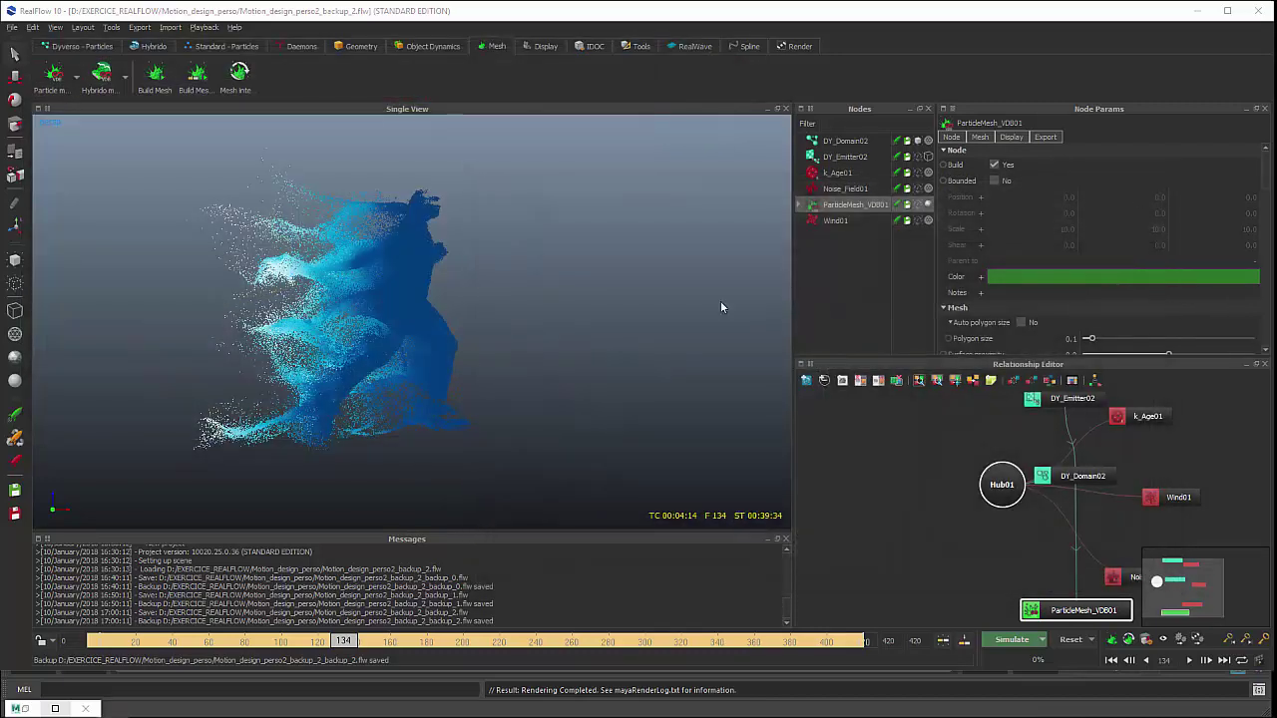
left_click(103, 643)
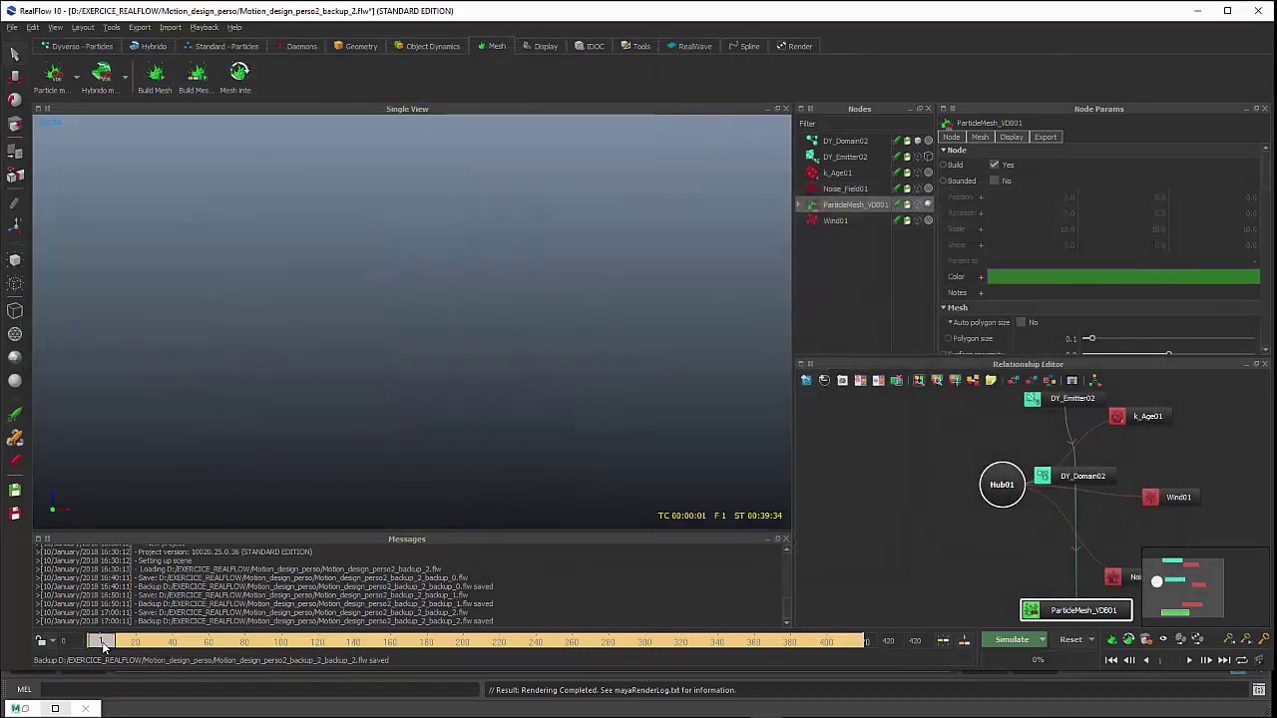
left_click_drag(158, 643, 404, 642)
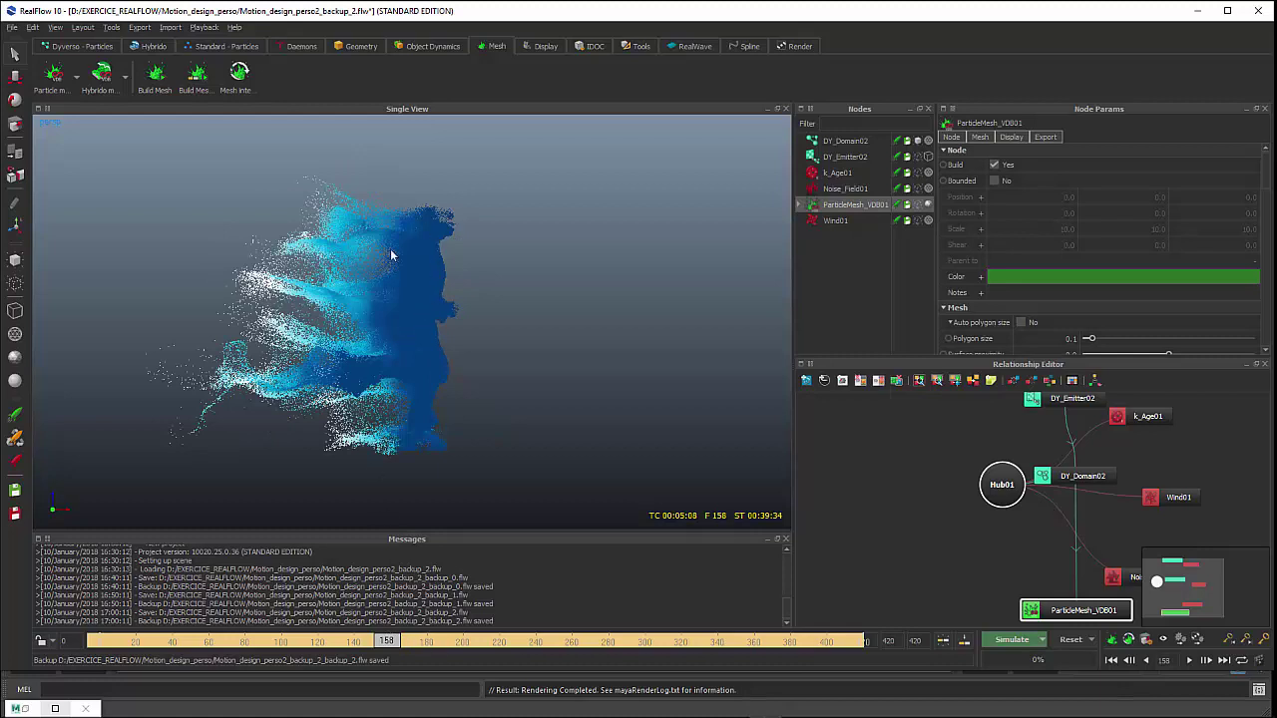
Examine the bitmap emission parameters of DY_Emitter02 and the particle settings of DY_Domain02.
left_click(864, 158)
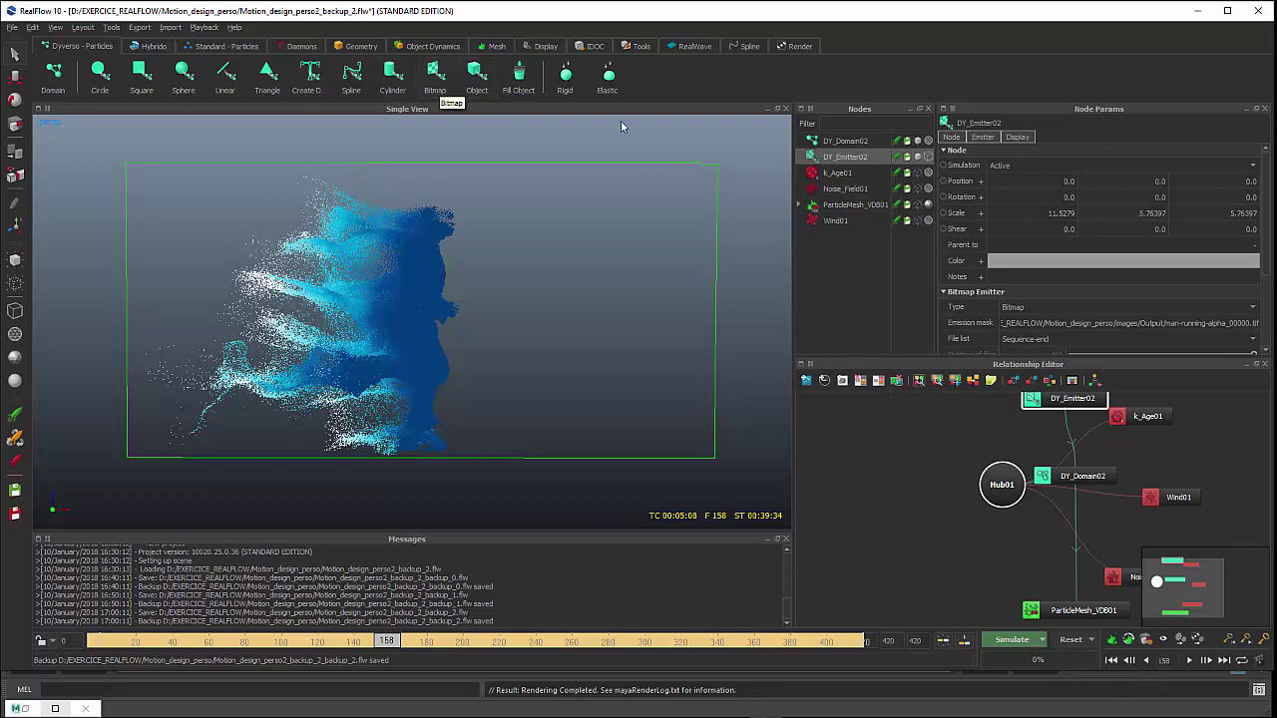
scroll(1064, 298, "down", 2)
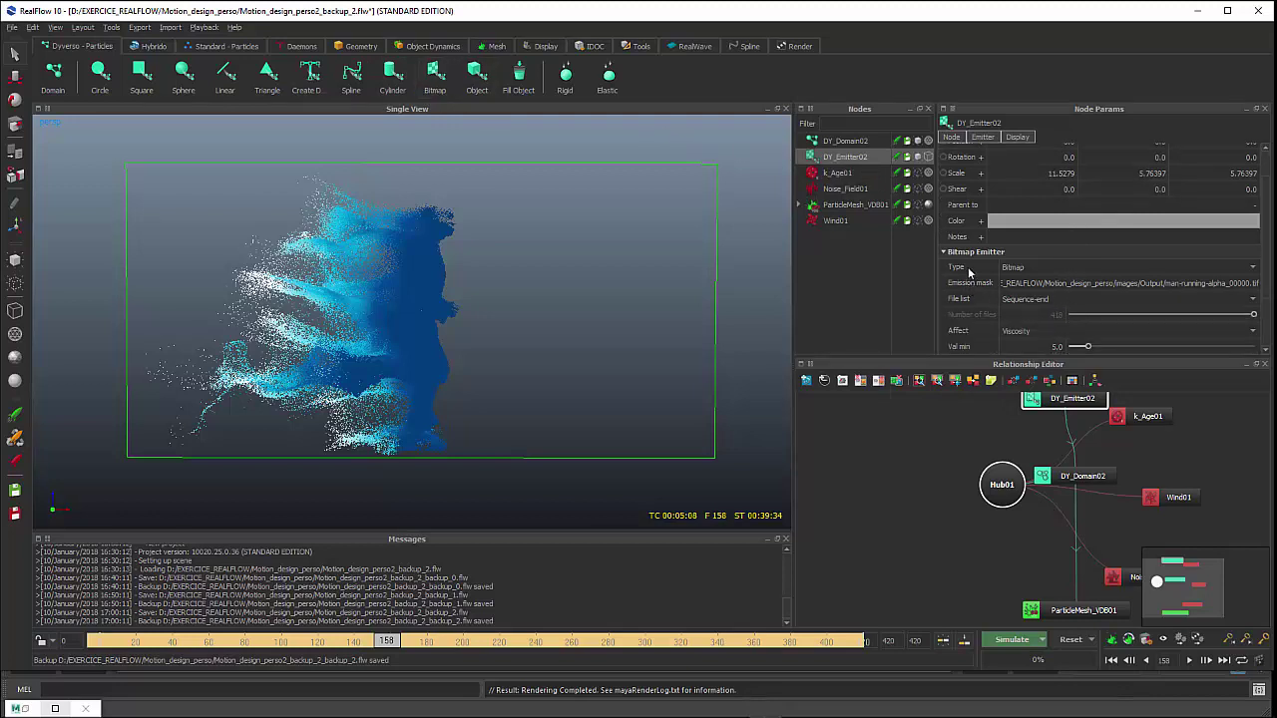
left_click(1018, 268)
left_click(1019, 268)
scroll(1019, 309, "down", 2)
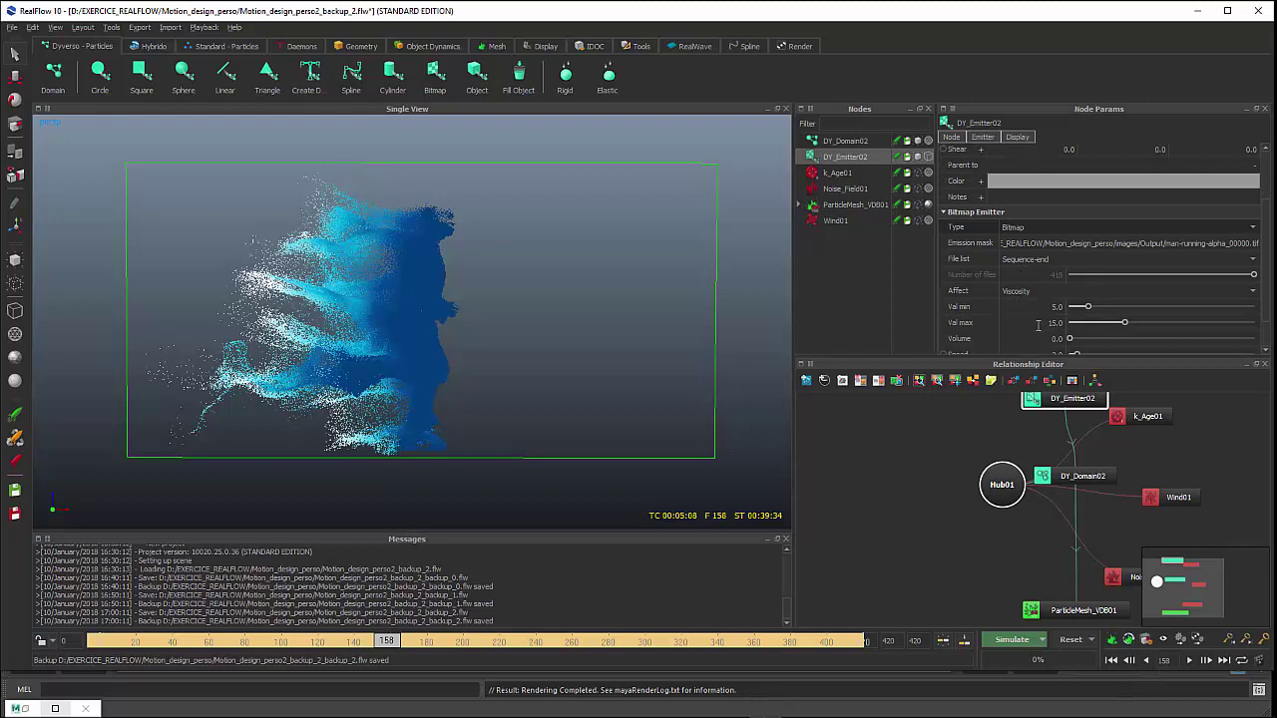
scroll(1037, 325, "down", 2)
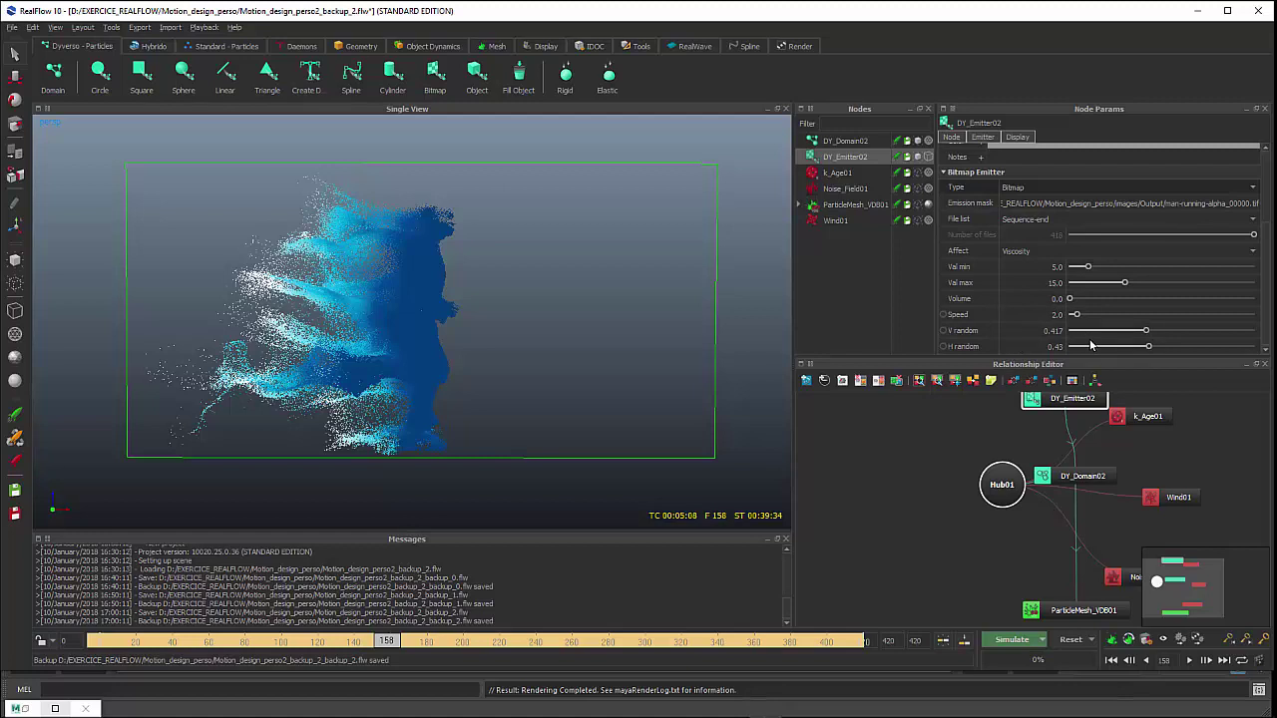
scroll(1091, 345, "up", 3)
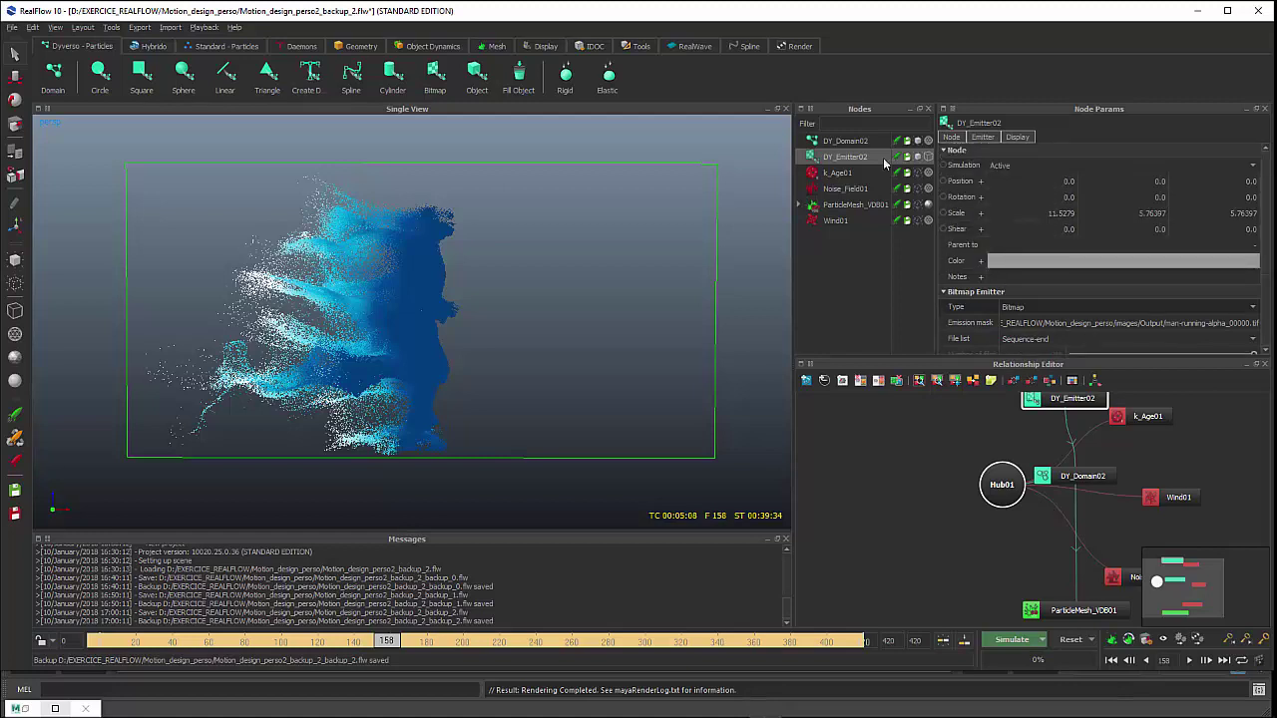
left_click(848, 142)
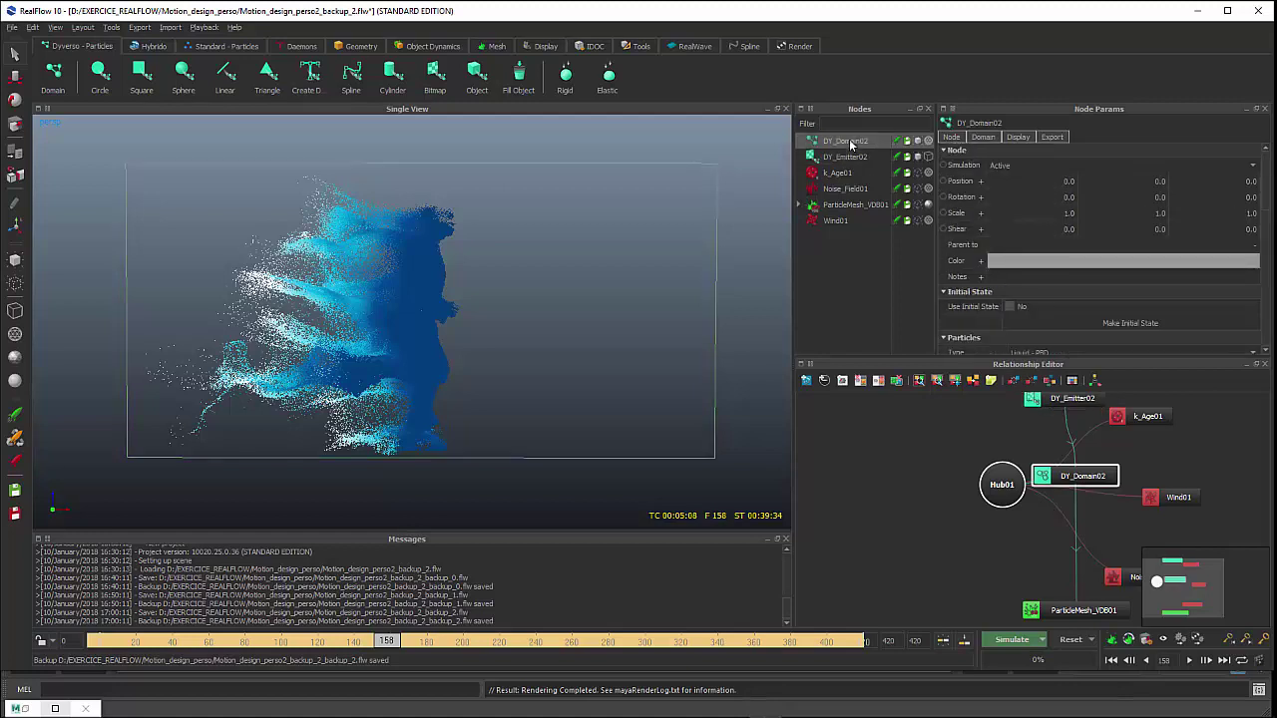
left_click(979, 139)
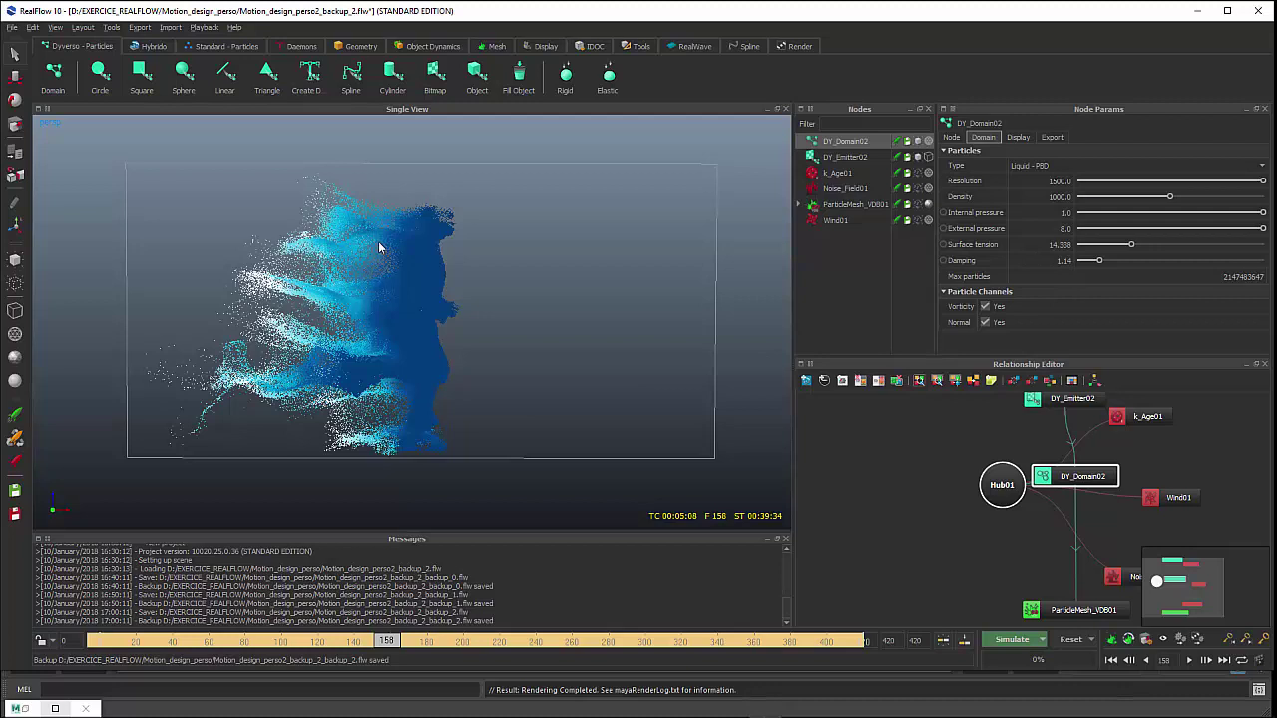
Examine the force parameters of Wind01 and Noise_Field01 and the particle lifetime settings of k_Age01.
left_click(837, 222)
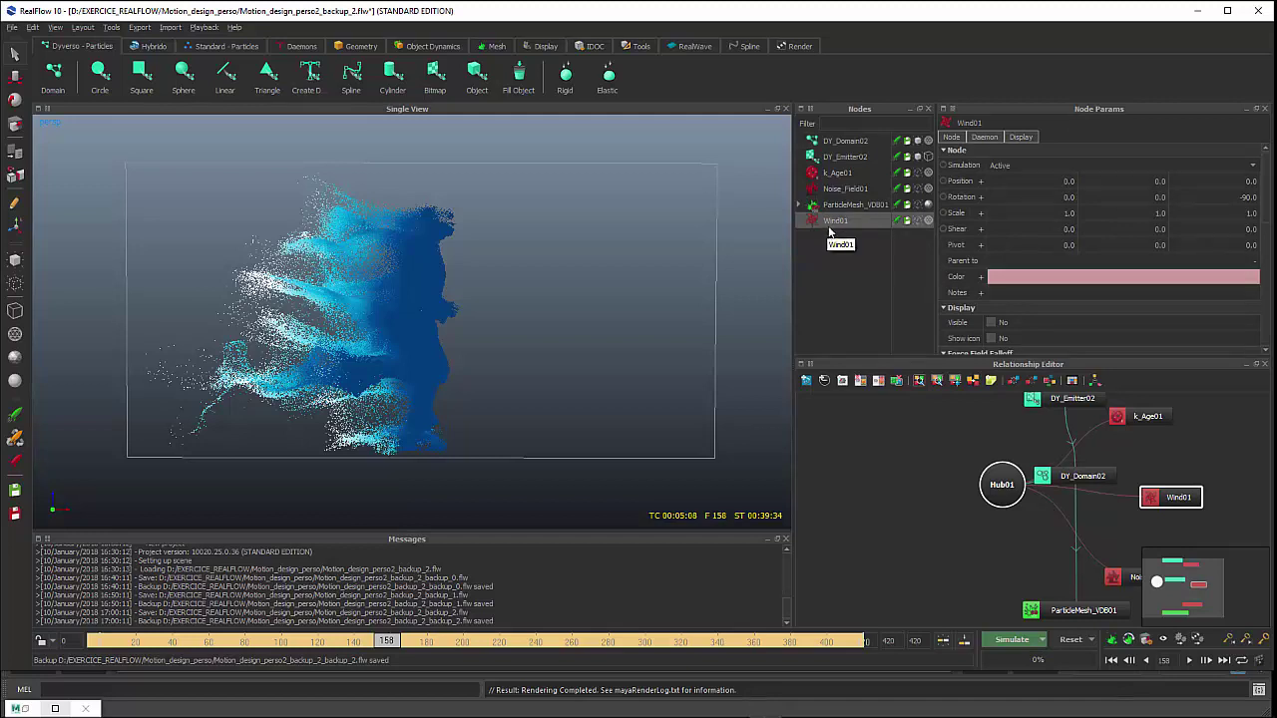
scroll(1001, 262, "down", 2)
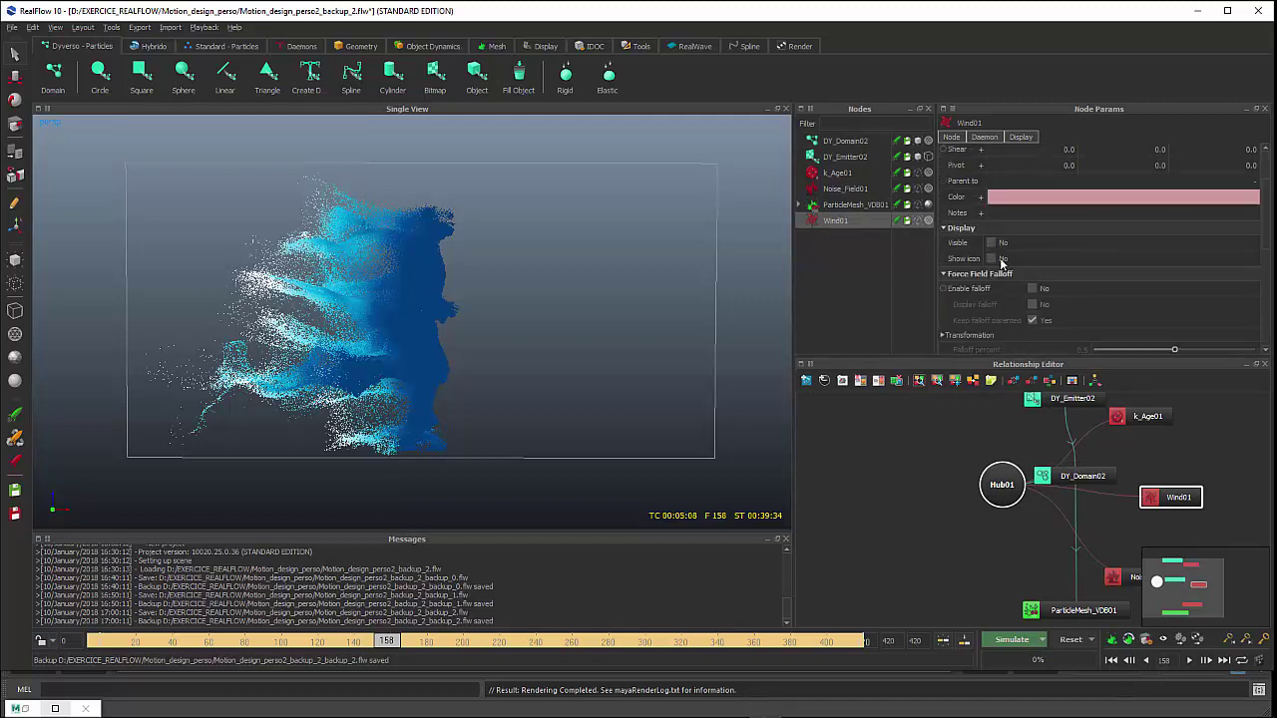
scroll(1027, 306, "down", 5)
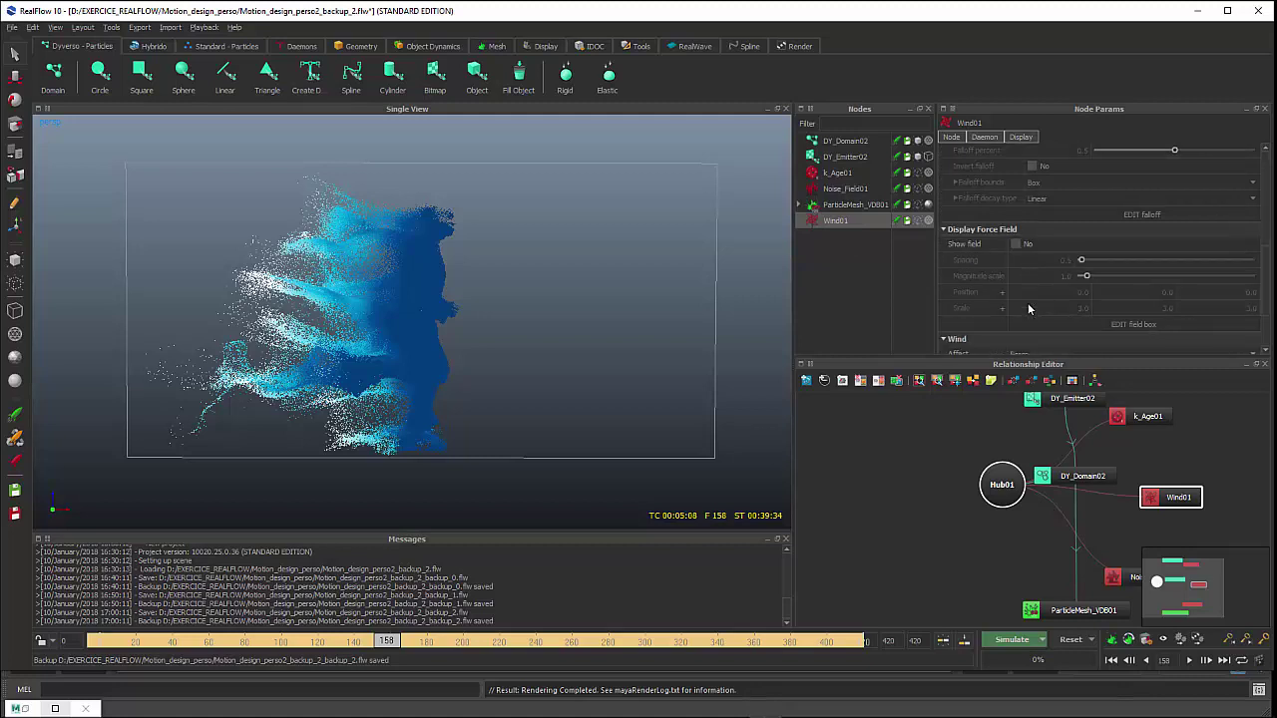
scroll(1027, 305, "down", 2)
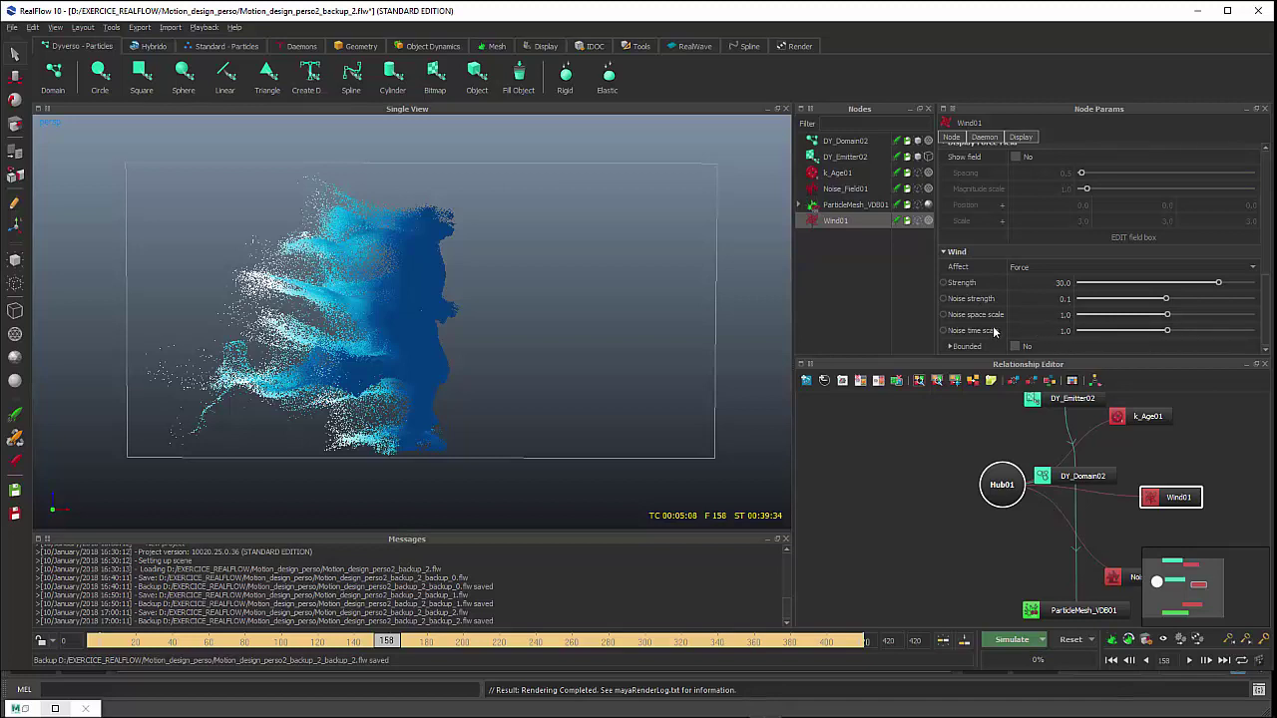
left_click(843, 191)
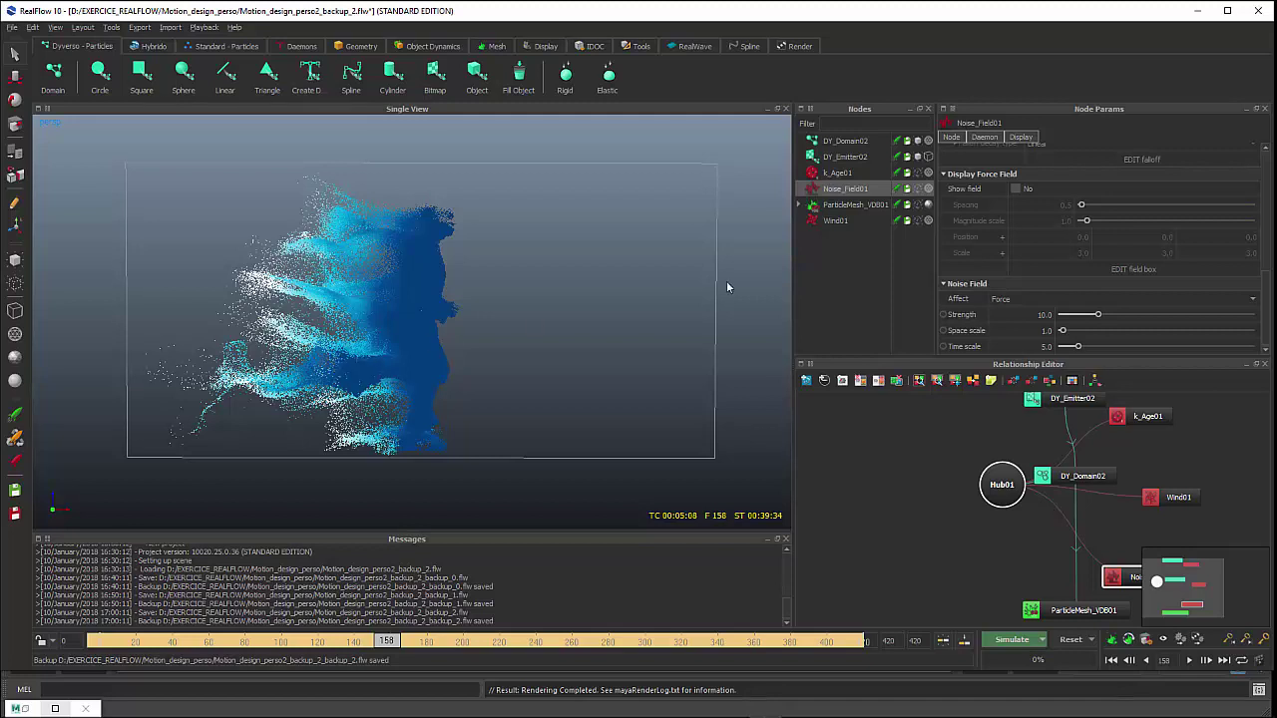
left_click(839, 175)
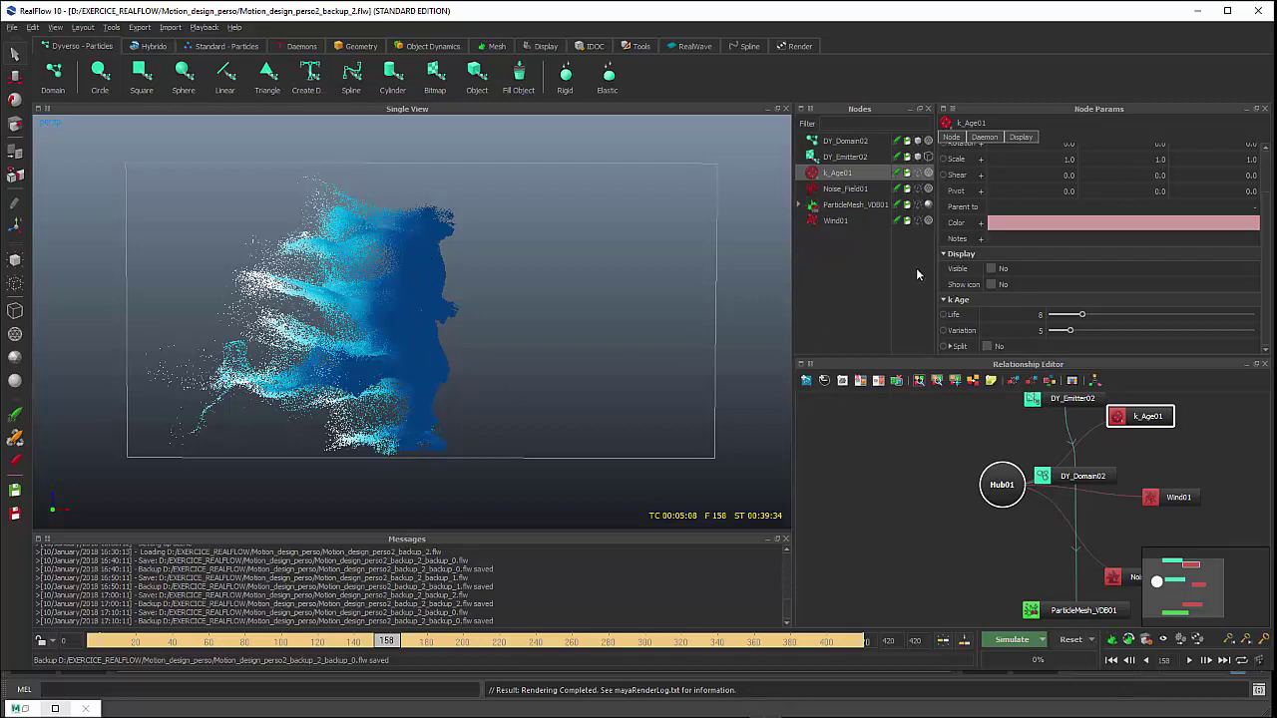
Set the velocity color range of DY_Domain02's particle display to a minimum of 0.209 and a maximum of 15.69.
left_click(851, 146)
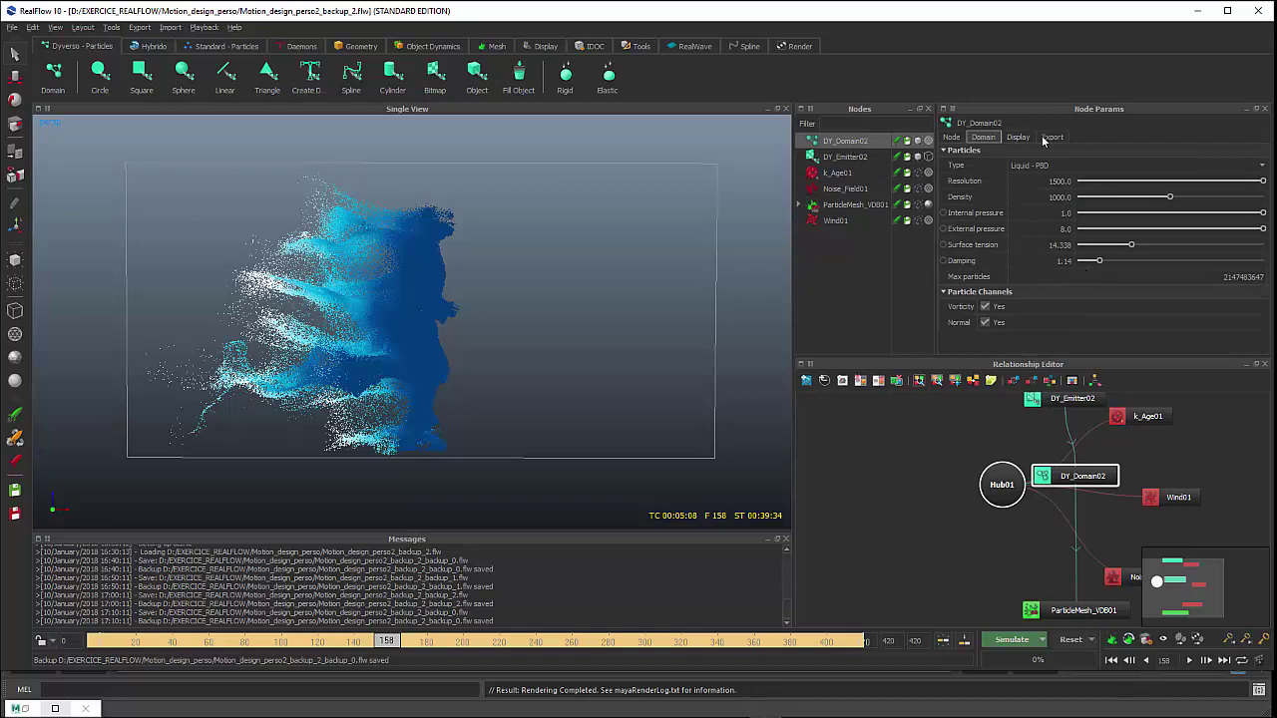
left_click(1016, 138)
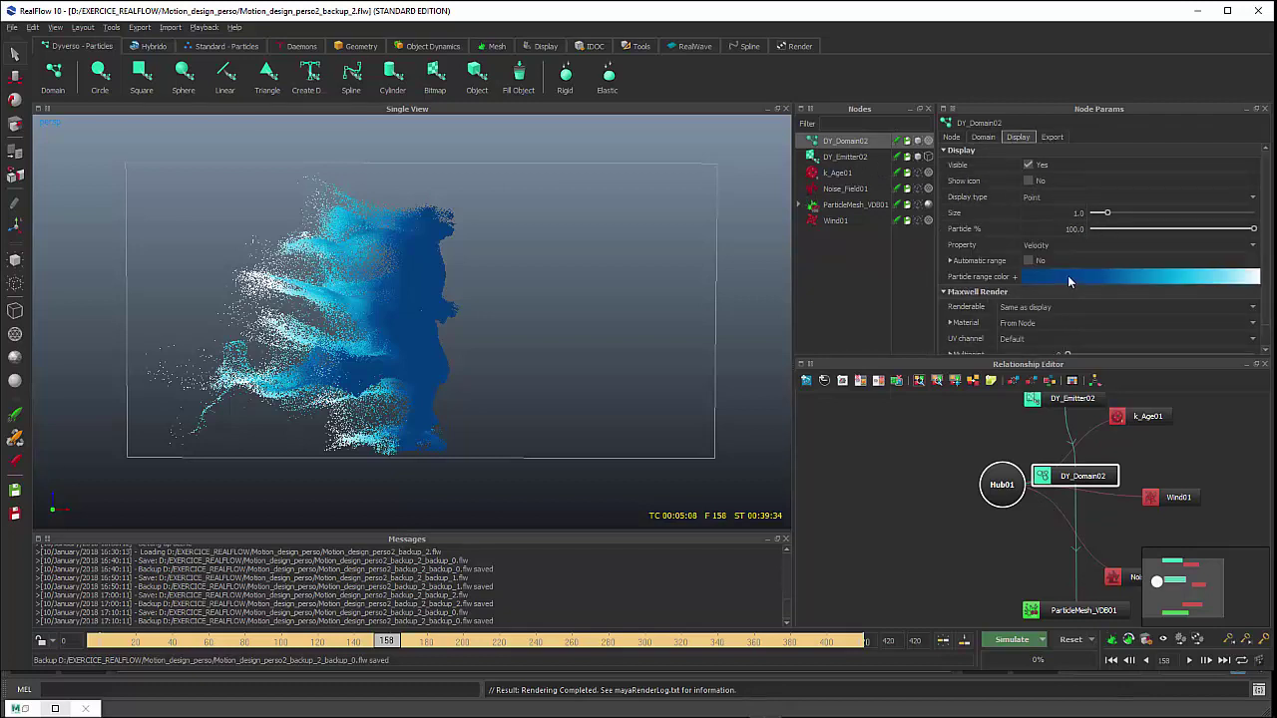
left_click(950, 261)
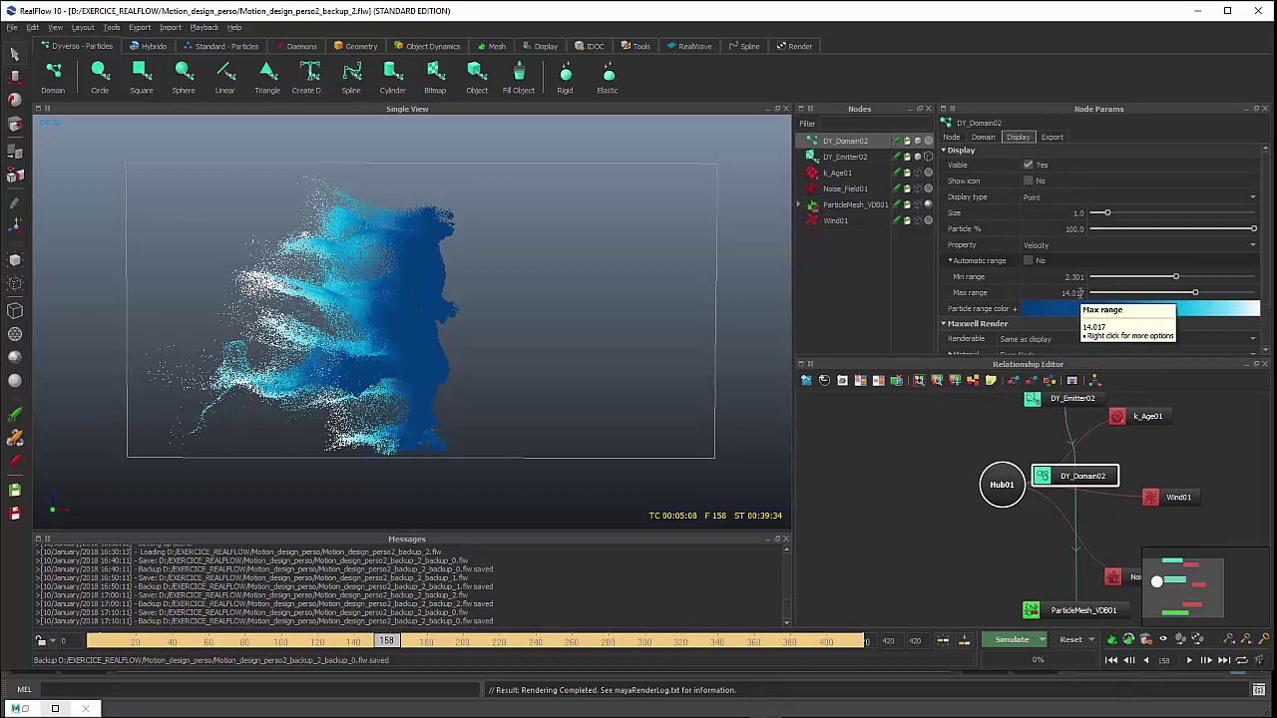
mouse_move(1175, 276)
left_mouse_down()
mouse_move(1159, 279)
mouse_move(1172, 280)
left_mouse_up()
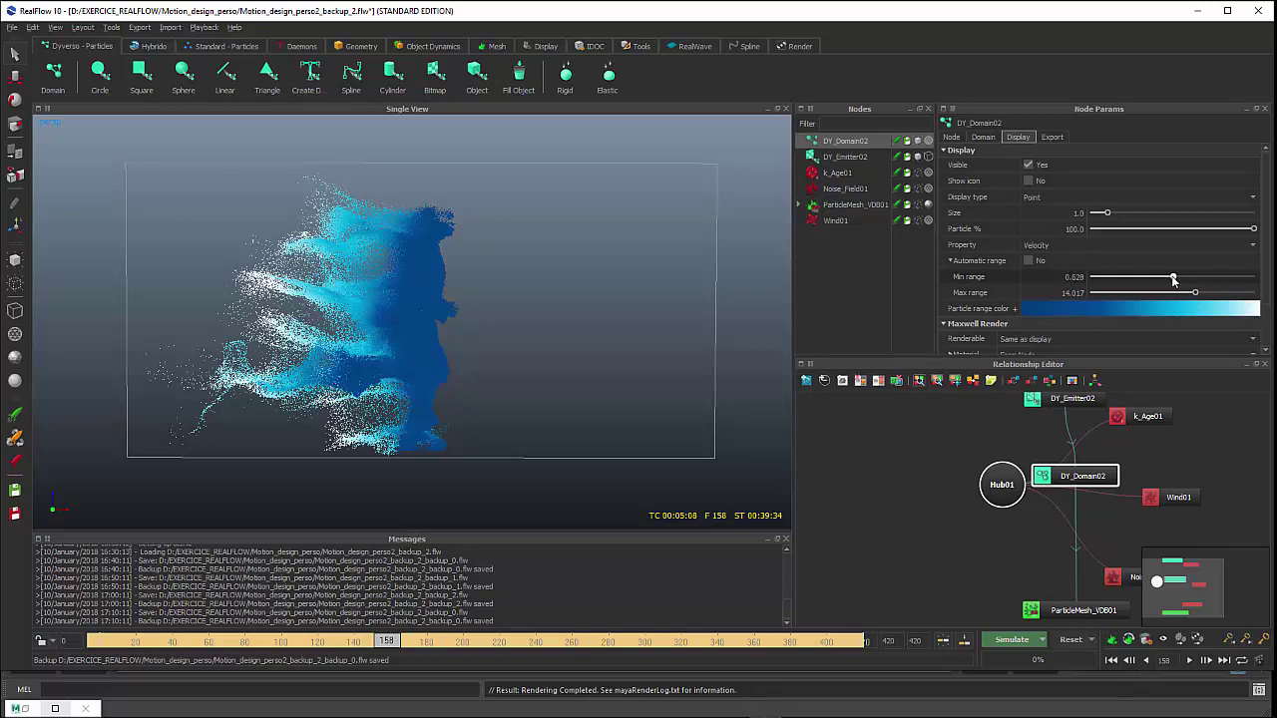
mouse_move(1173, 280)
left_mouse_down()
mouse_move(1188, 281)
mouse_move(1171, 282)
left_mouse_up()
mouse_move(1198, 296)
left_mouse_down()
mouse_move(1219, 297)
mouse_move(1197, 299)
left_mouse_up()
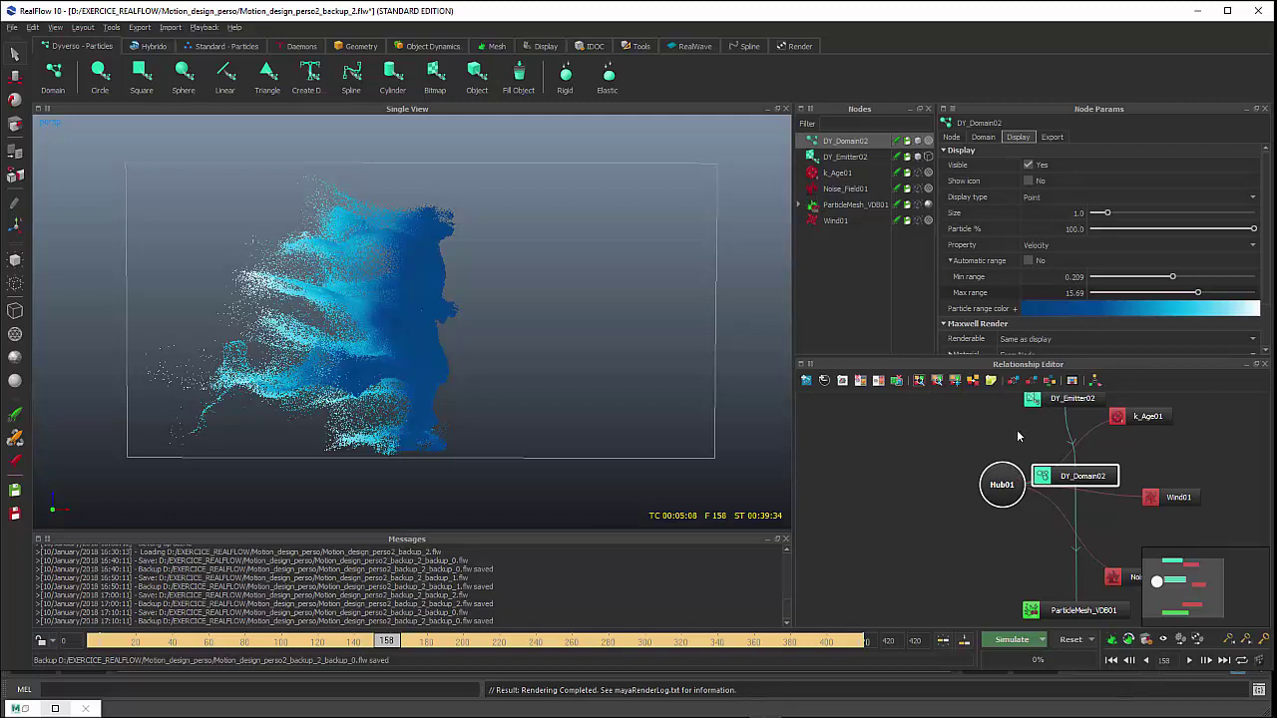
scroll(1044, 319, "down", 1)
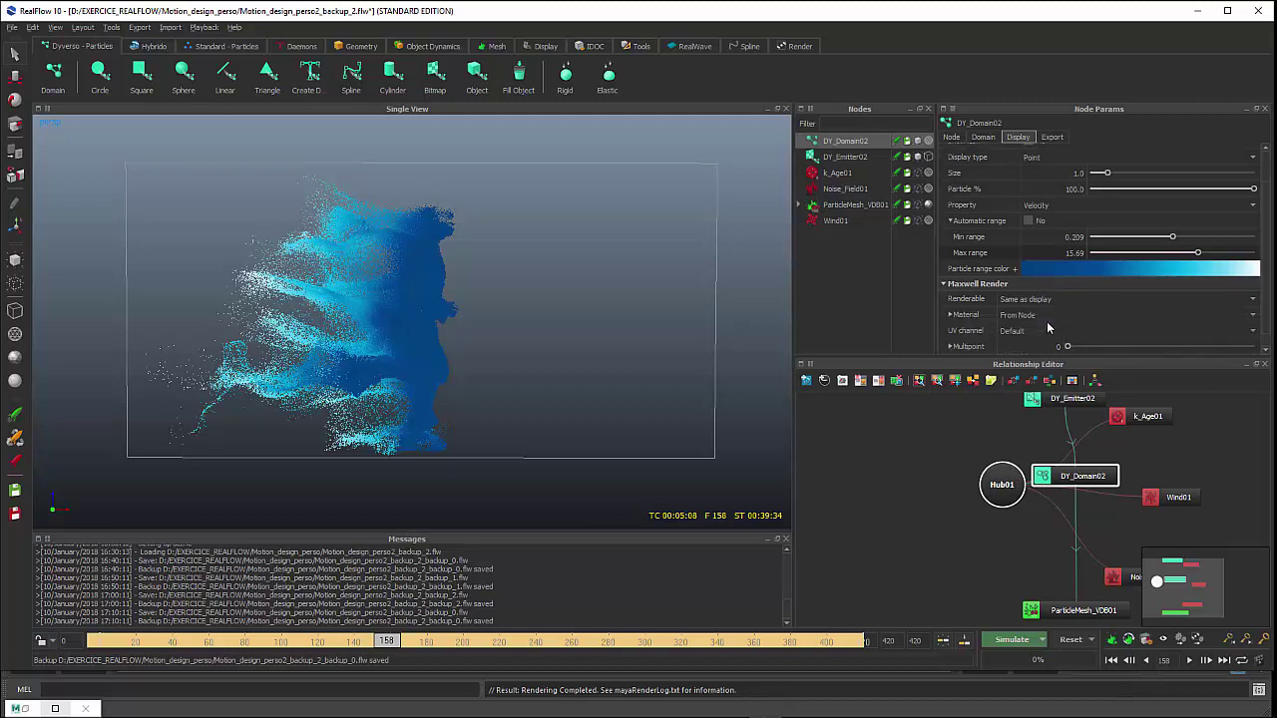
scroll(1046, 321, "up", 1)
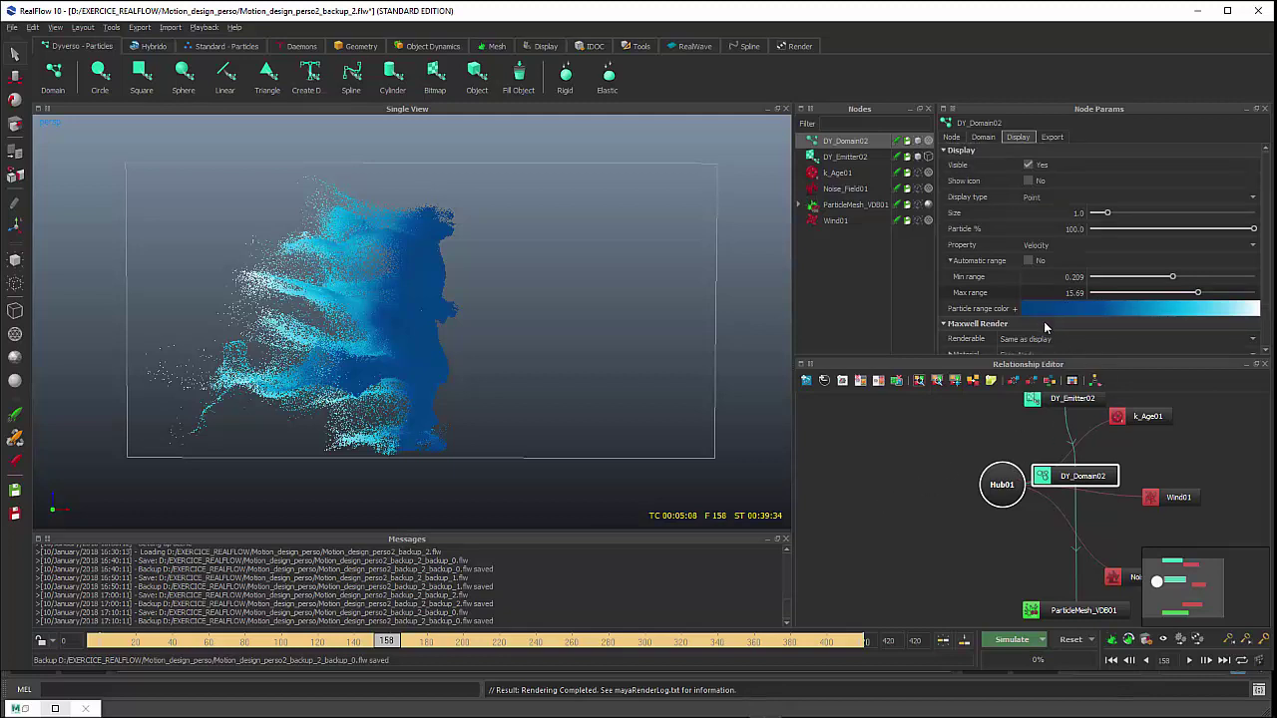
Show the parameters of ParticleMesh_VDB01 and the export settings of DY_Domain02.
left_click(850, 207)
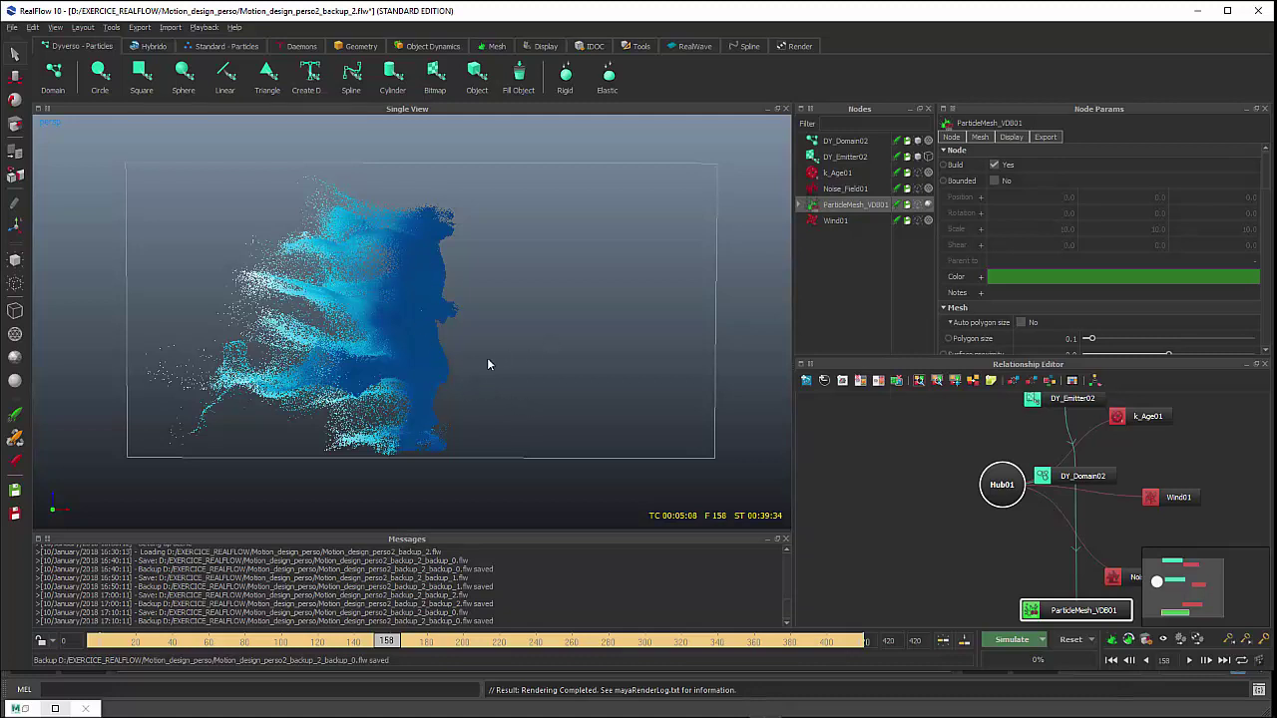
left_click(859, 142)
left_click(1053, 138)
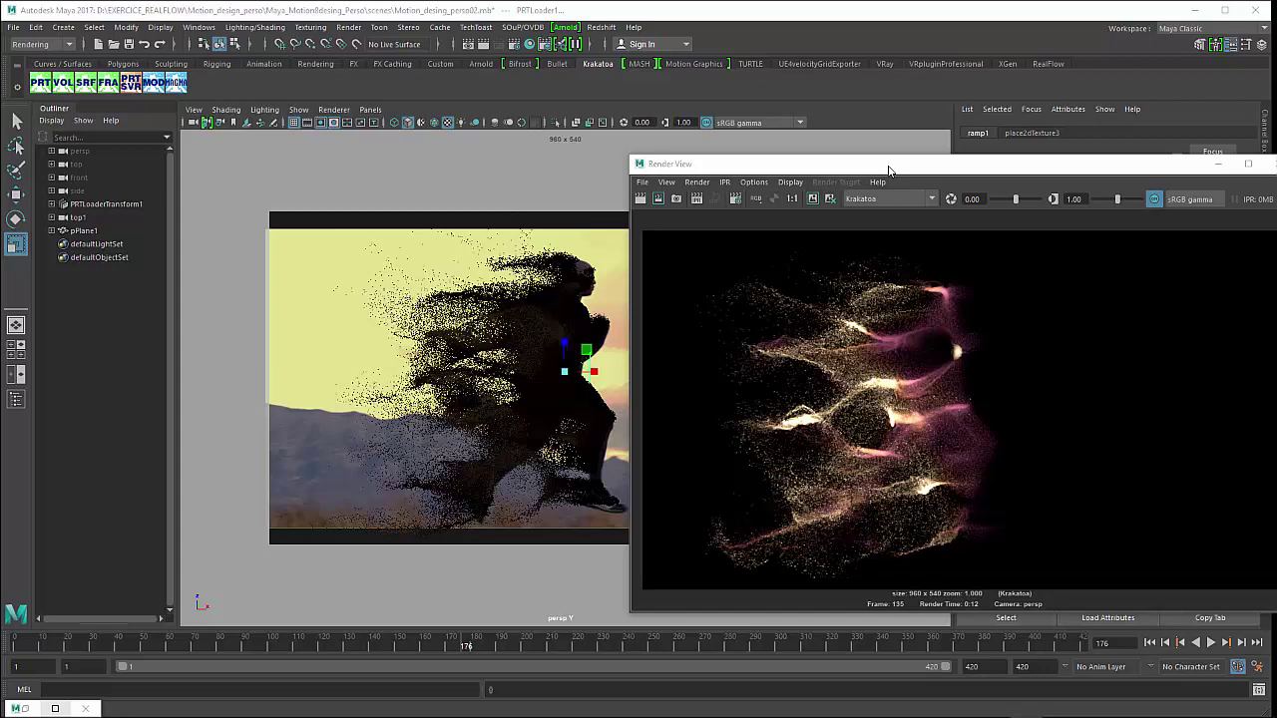
In Maya, open the Krakatoa Modifier Editor for PRTLoaderTransform1 and show the PRTApplyTexture1 settings, keeping the Render View clear of them.
left_click_drag(912, 171, 762, 456)
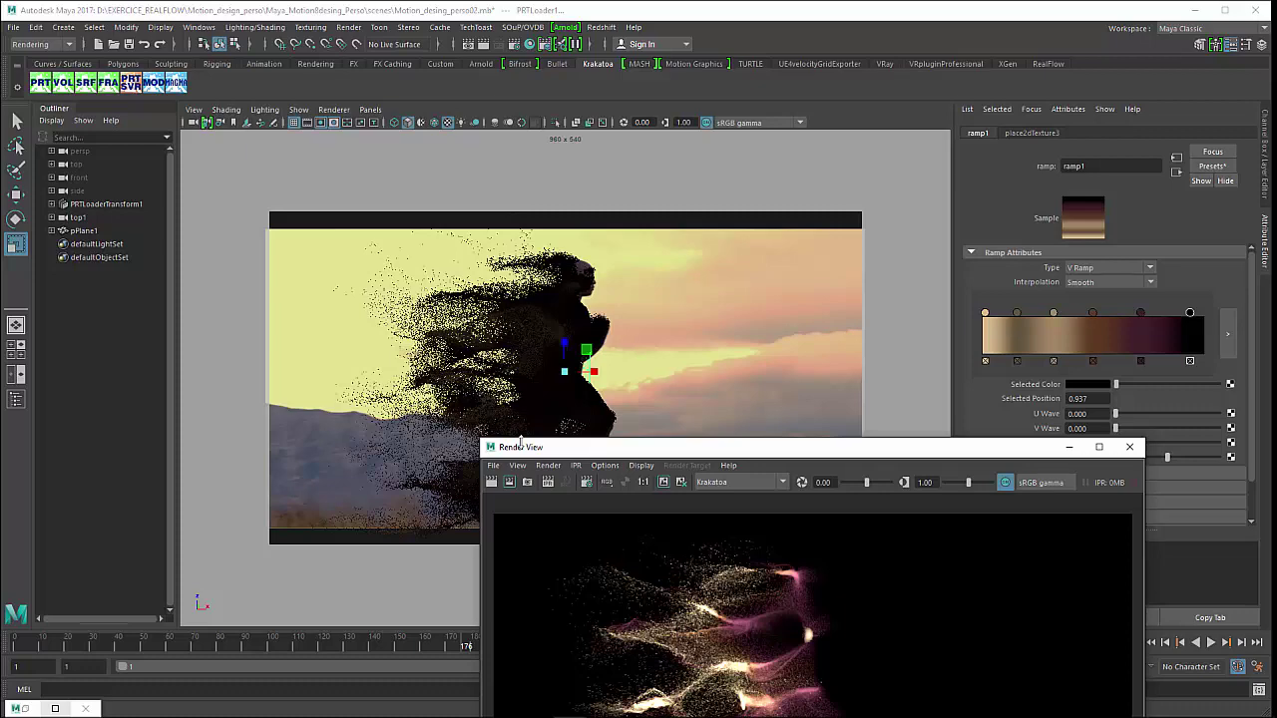
left_click_drag(566, 454, 698, 194)
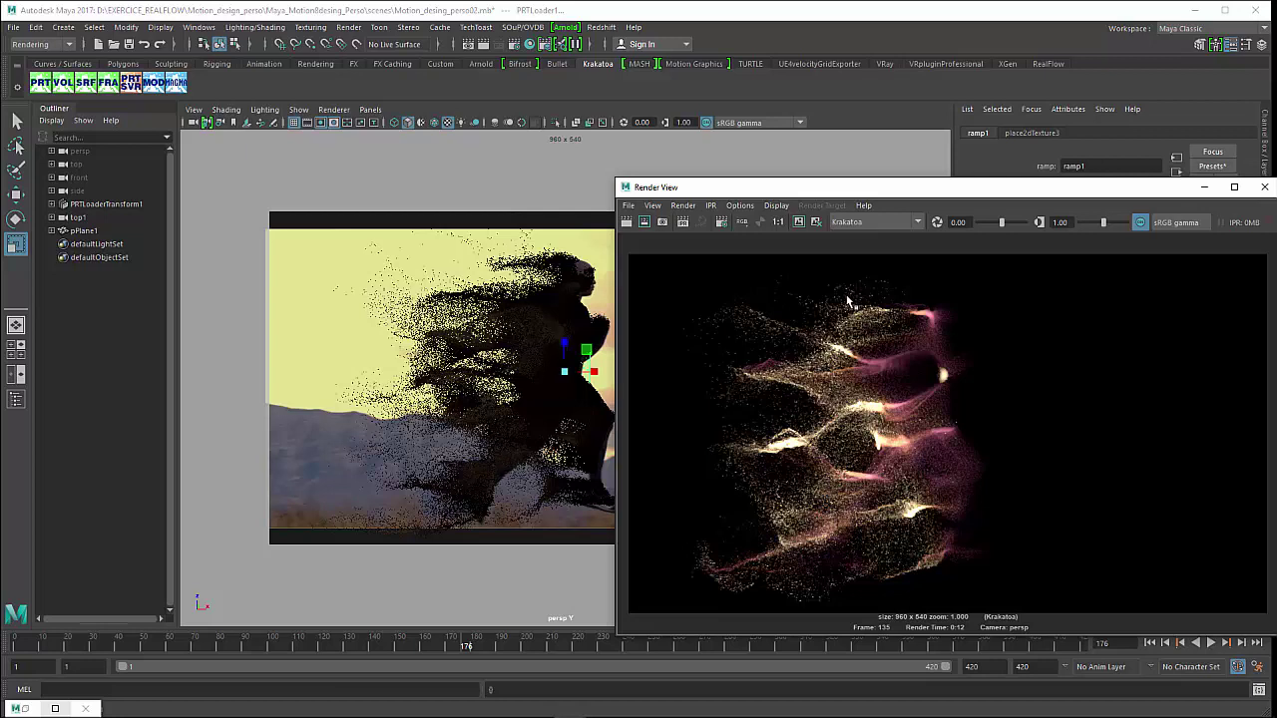
left_click(89, 204)
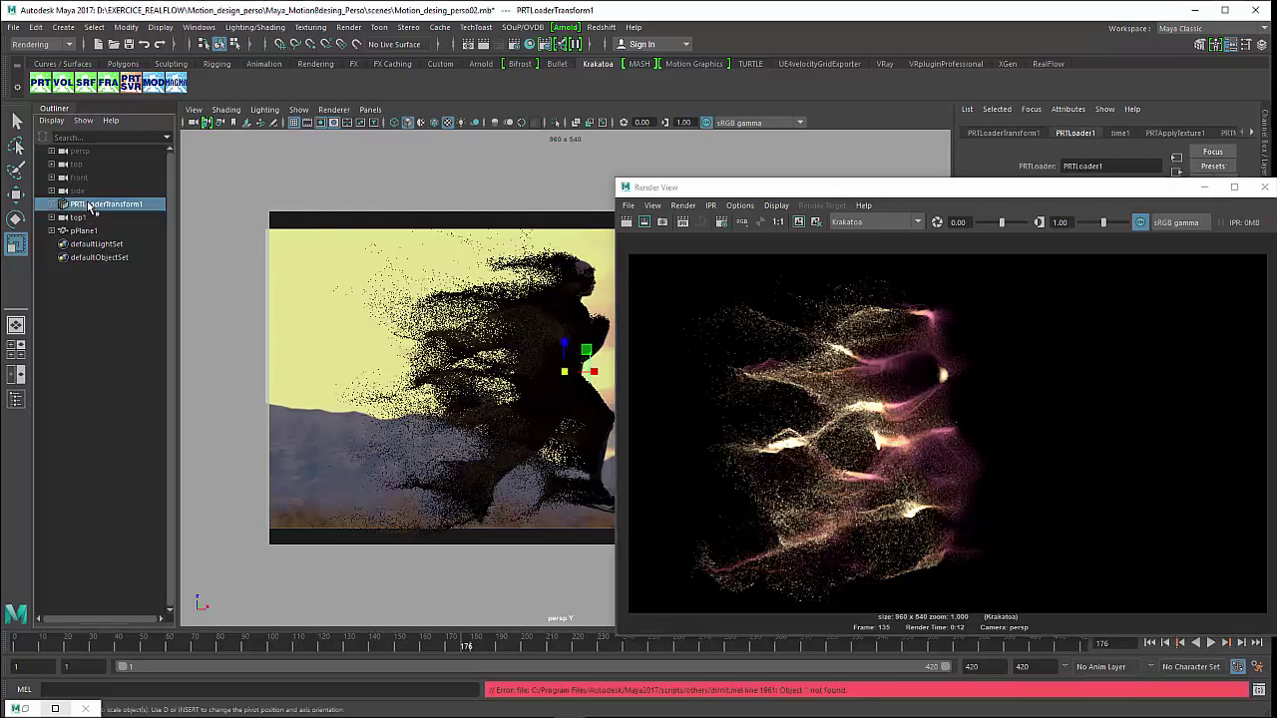
left_click(152, 84)
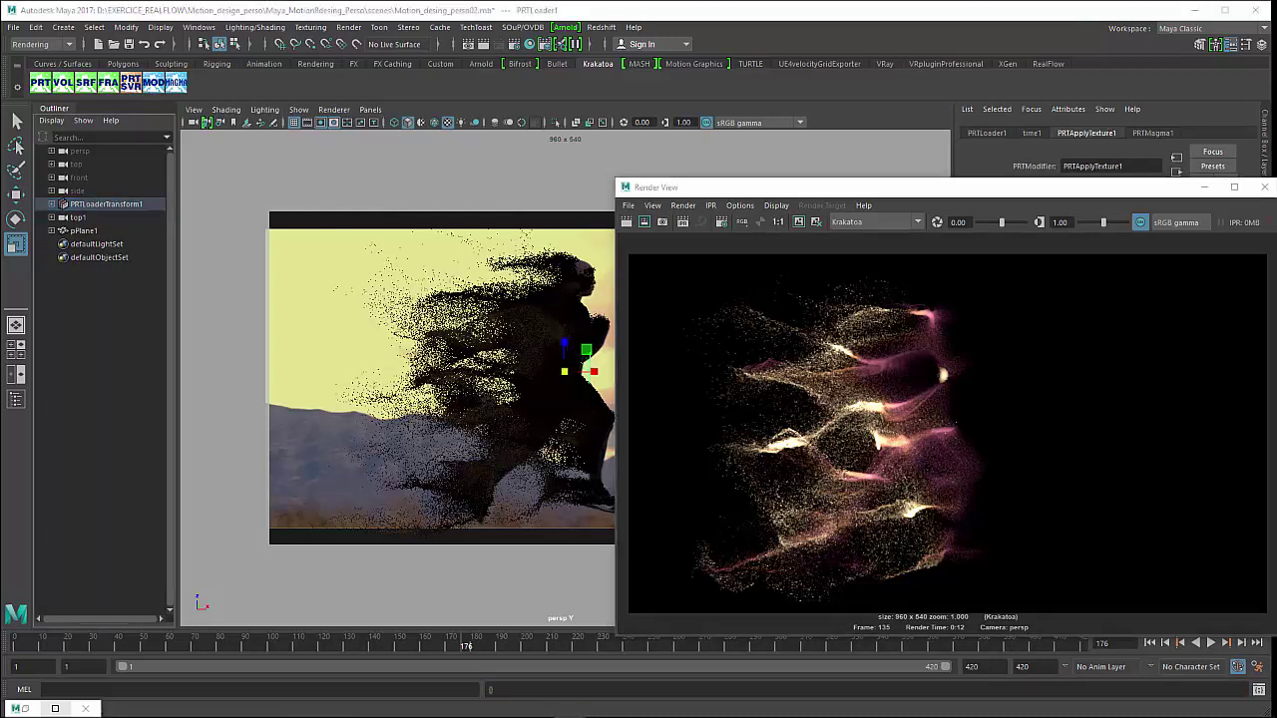
left_click_drag(1234, 148, 132, 112)
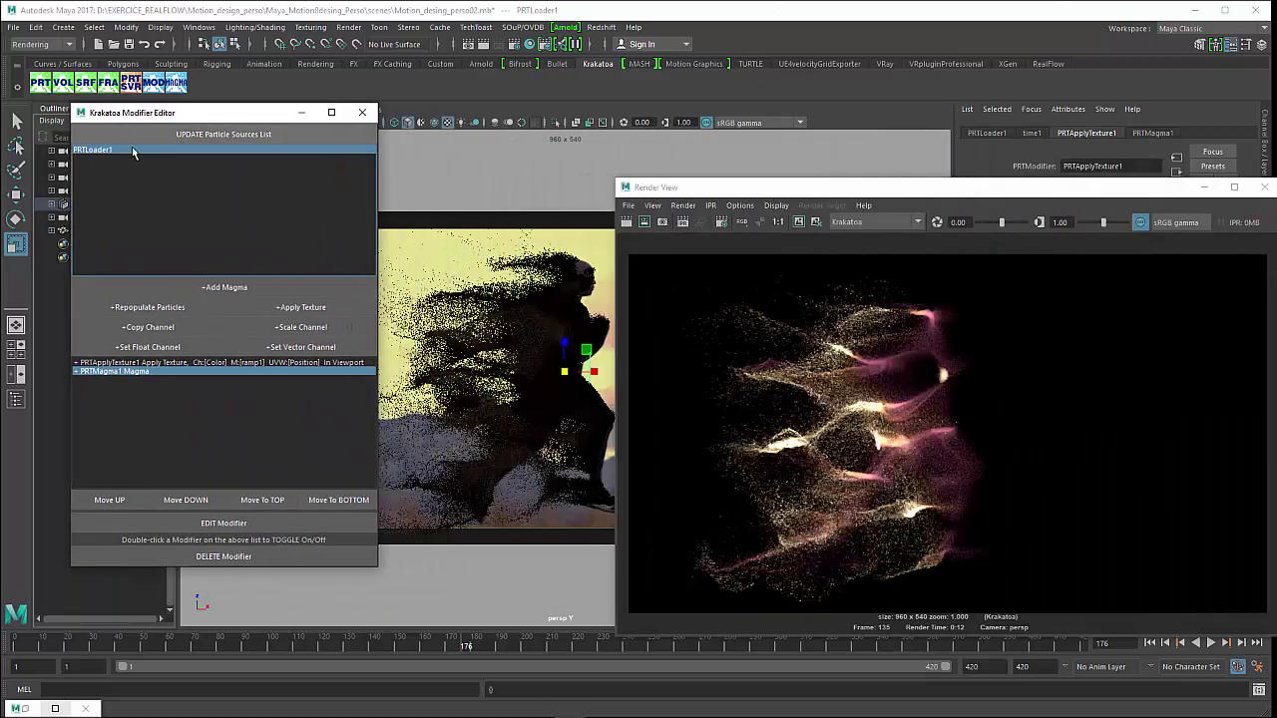
left_click(150, 363)
left_click_drag(698, 188, 513, 482)
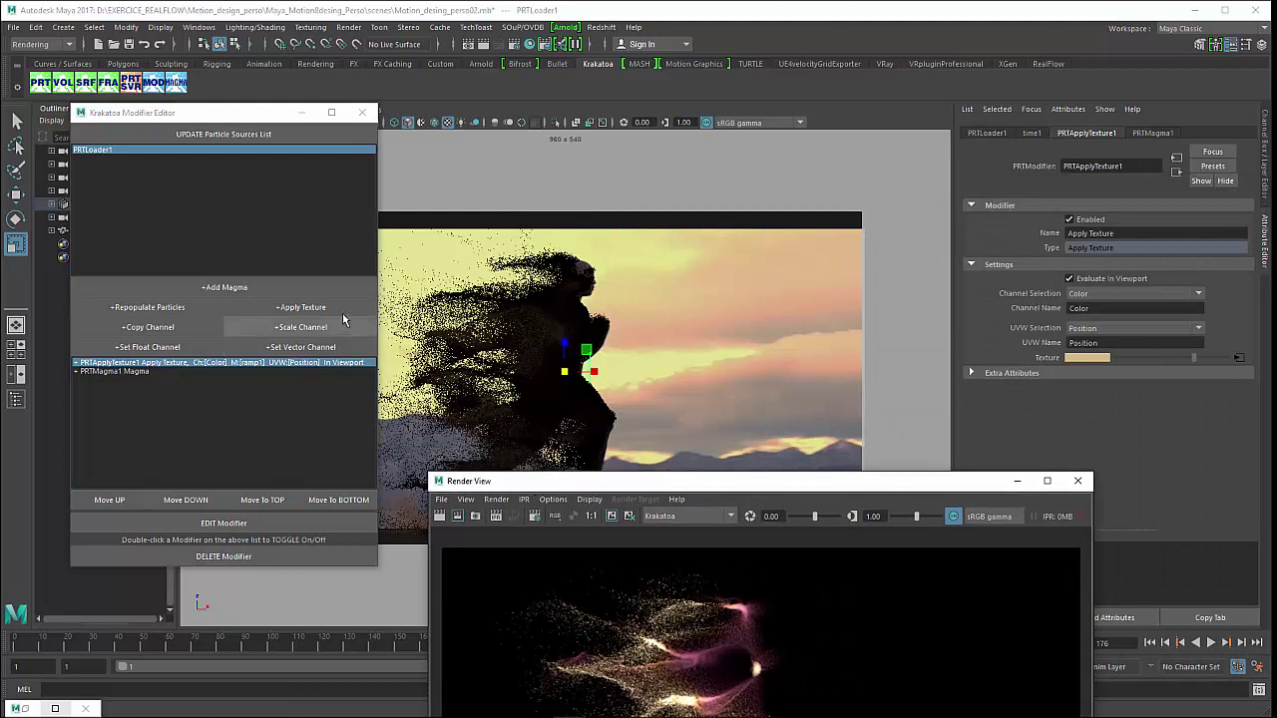
left_click(228, 365)
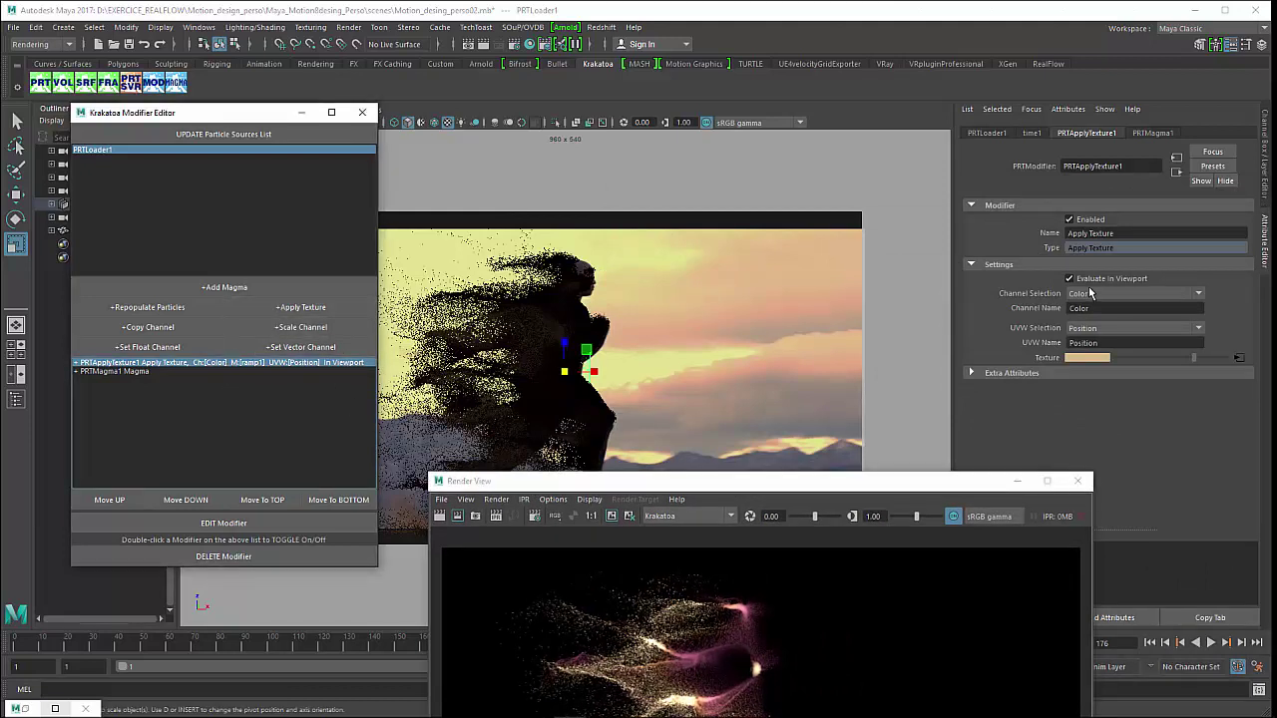
Show the ramp1 texture that drives PRTApplyTexture1, keep the Render View clear of it, and return to the modifier's settings.
left_click(1238, 359)
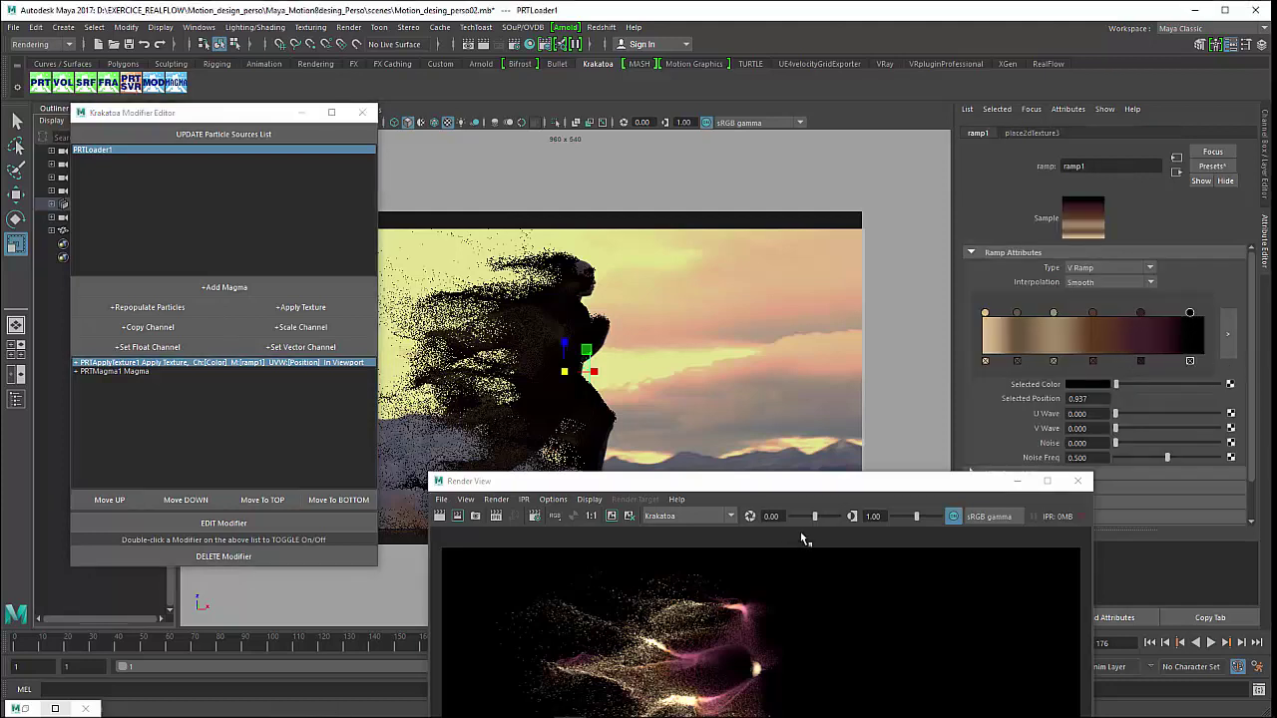
left_click_drag(814, 491, 815, 535)
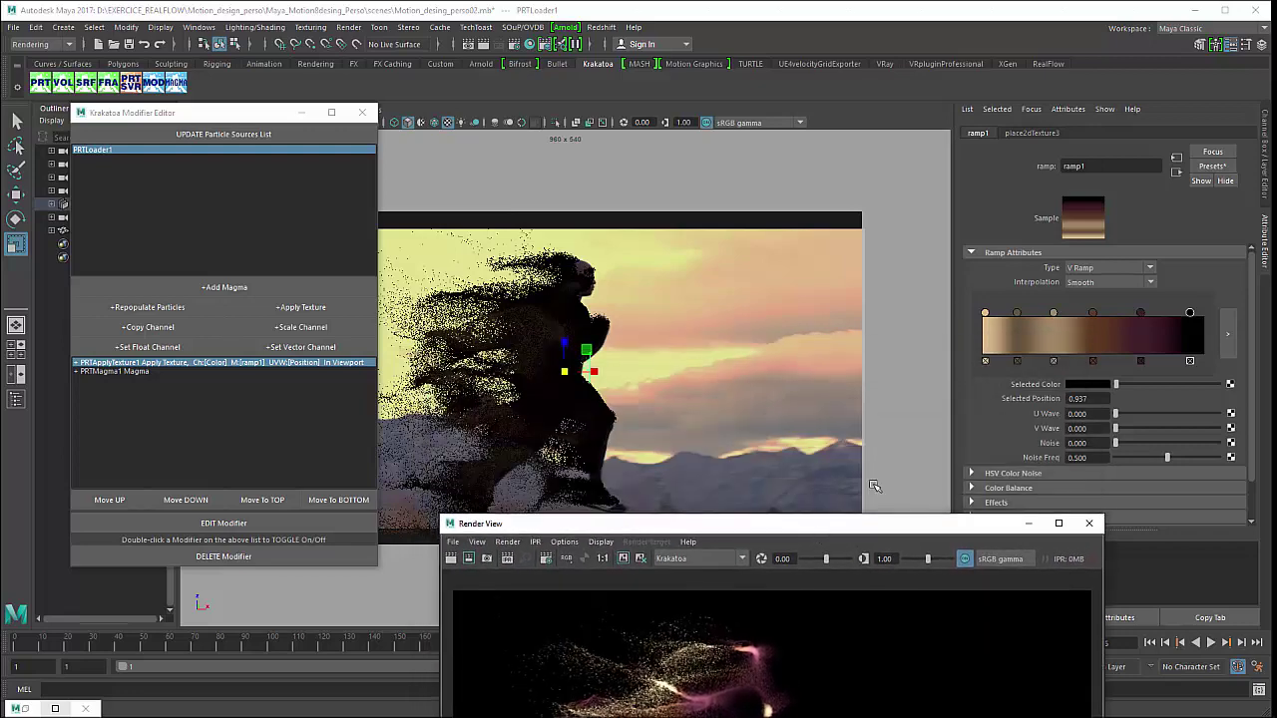
left_click(1177, 173)
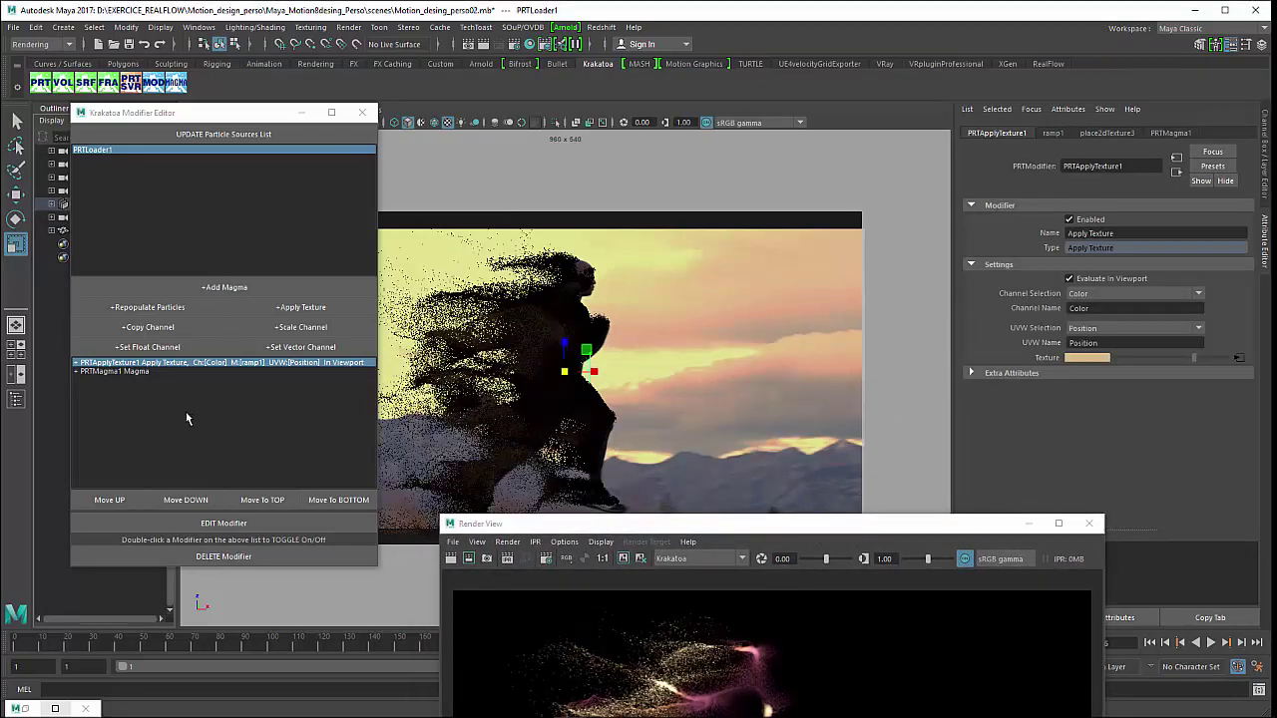
Open PRTMagma1 in the Magma Editor and examine its Color and Velocity input channels and the Magnitude and Multiply nodes.
left_click(146, 371)
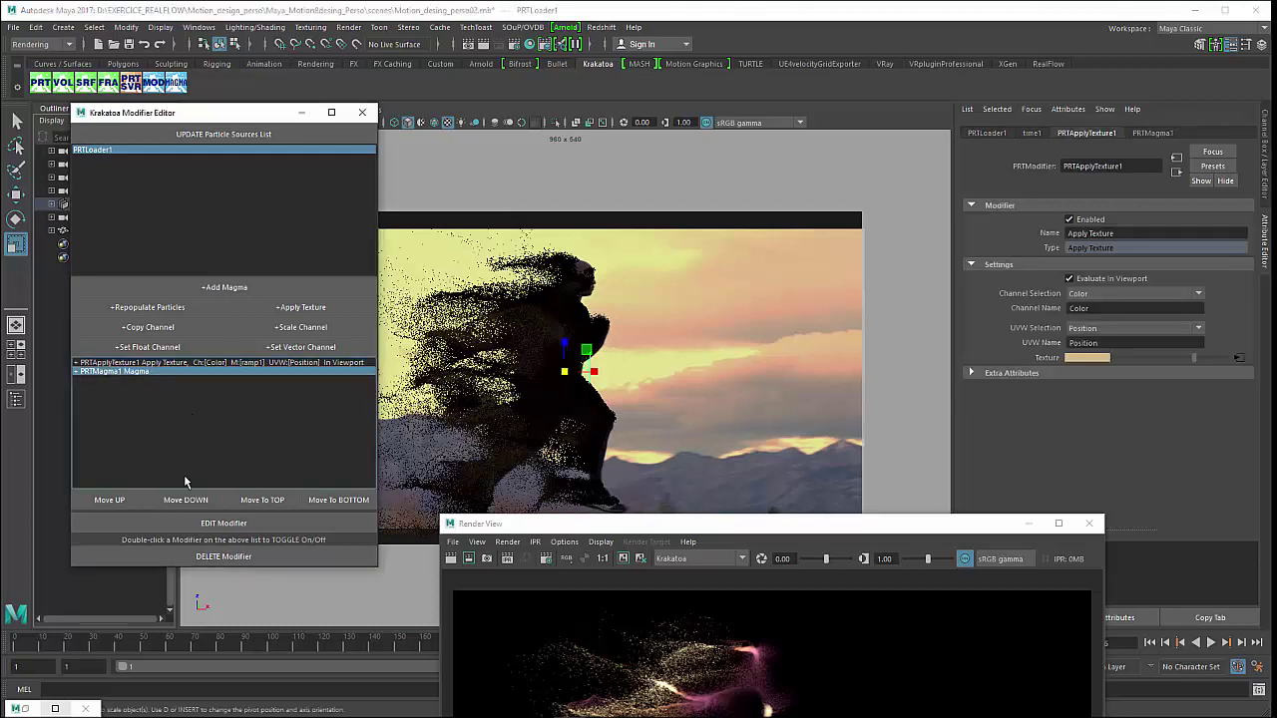
left_click(217, 523)
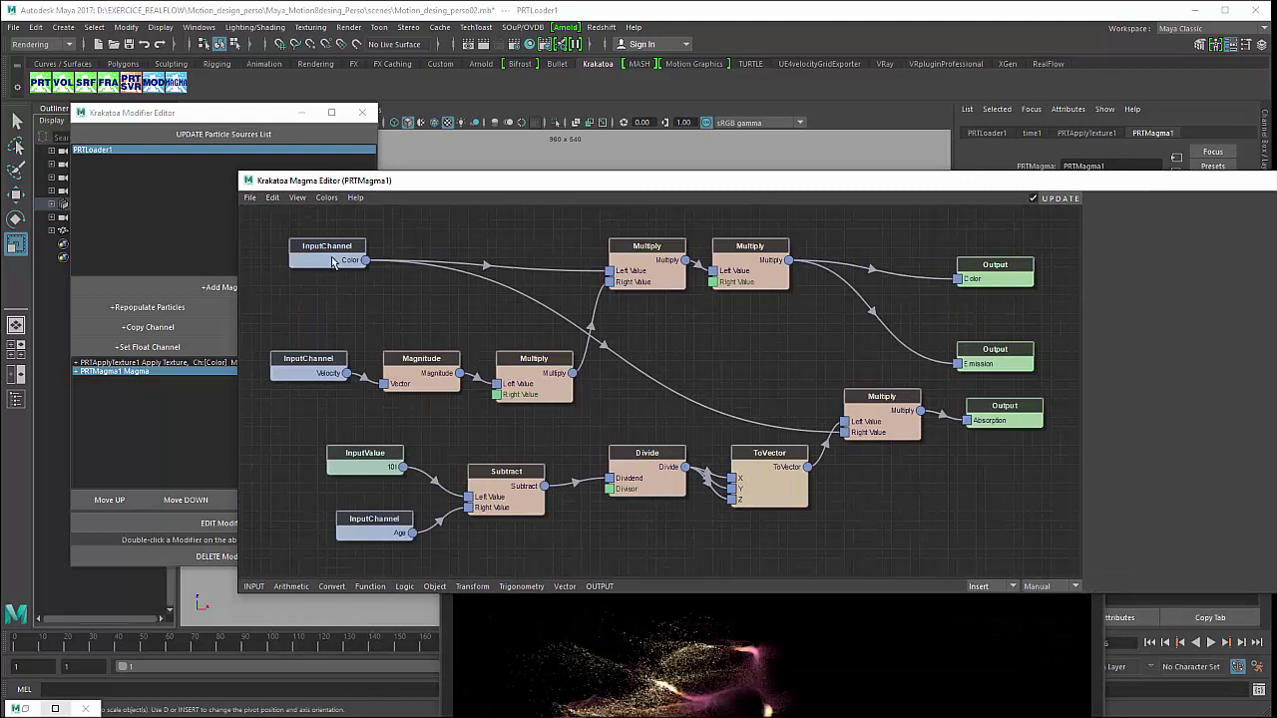
left_click_drag(332, 263, 323, 260)
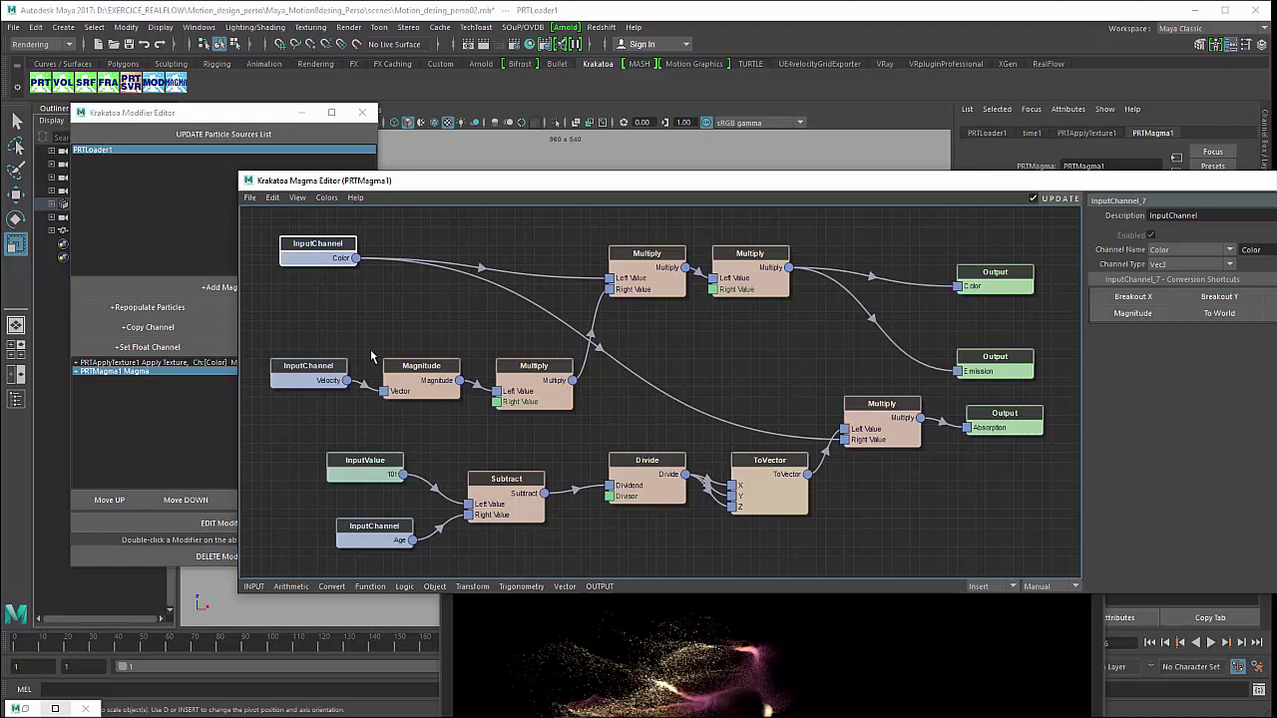
mouse_move(326, 382)
left_mouse_down()
mouse_move(329, 355)
mouse_move(325, 392)
left_mouse_up()
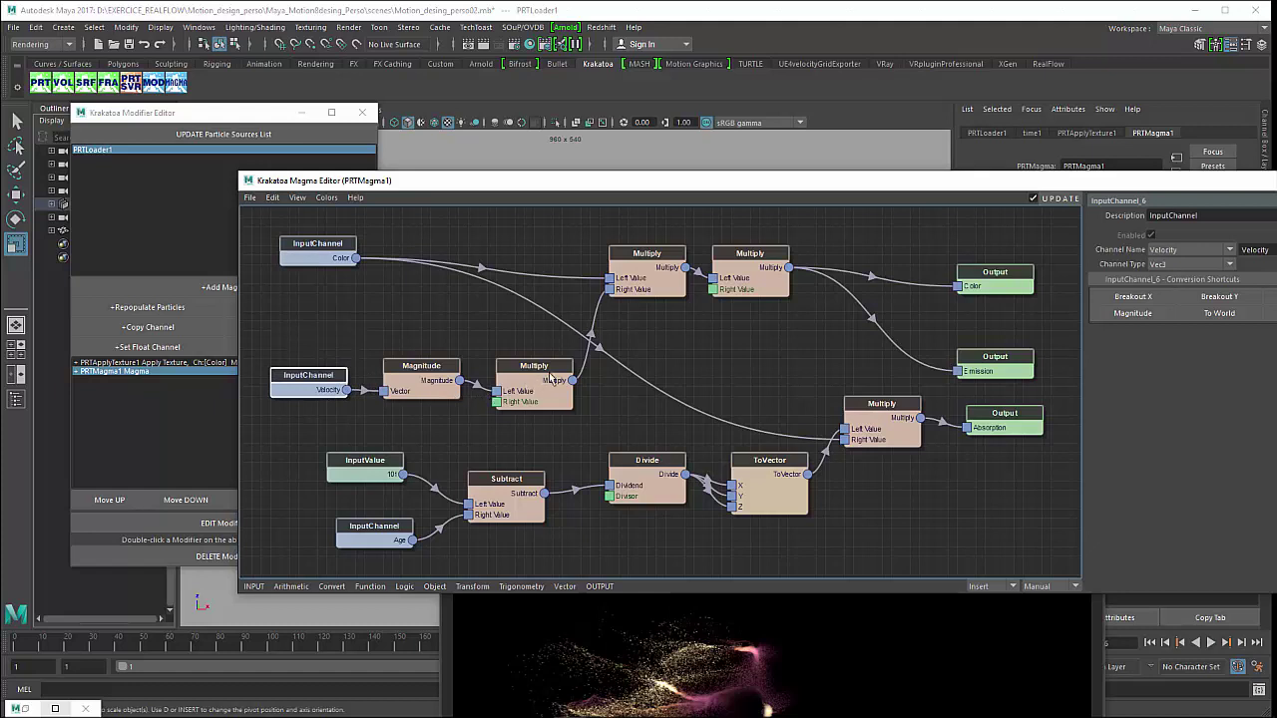
left_click_drag(552, 377, 561, 358)
left_click_drag(445, 373, 445, 364)
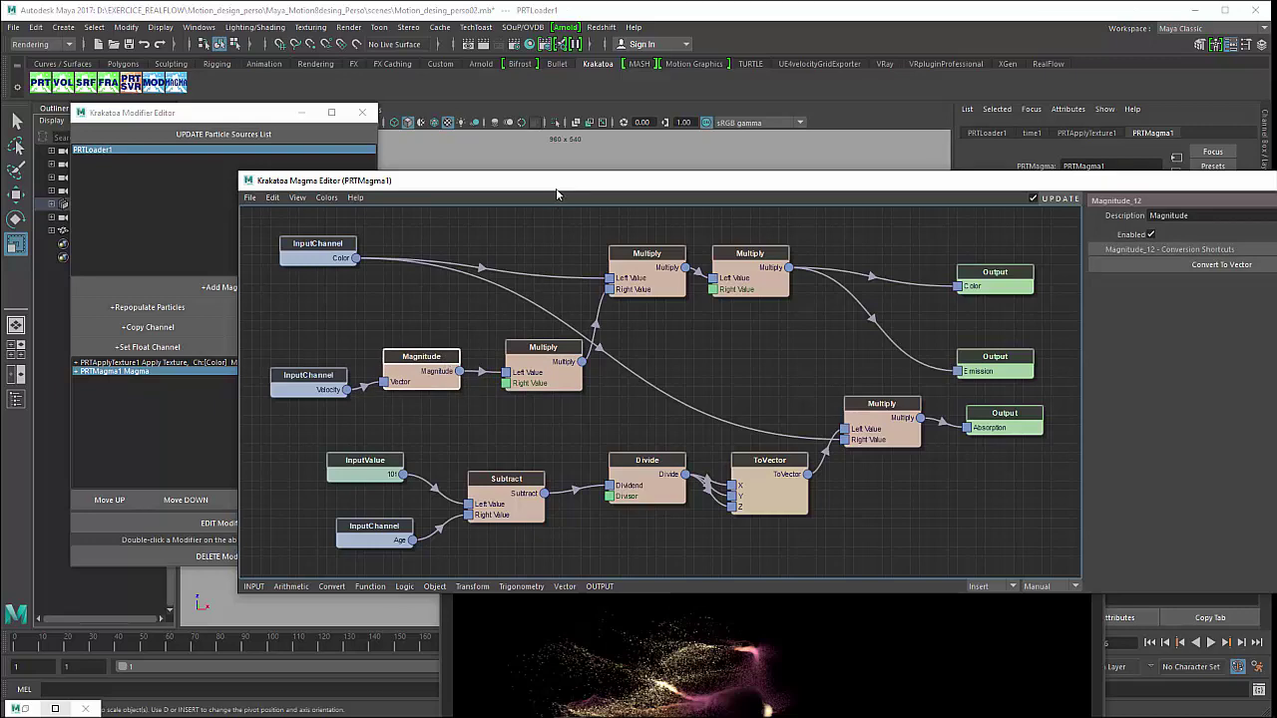
Move the Magma Editor out of the way and place the Render View so the whole particle render shows.
left_click_drag(557, 194, 1276, 192)
left_click_drag(863, 531, 978, 225)
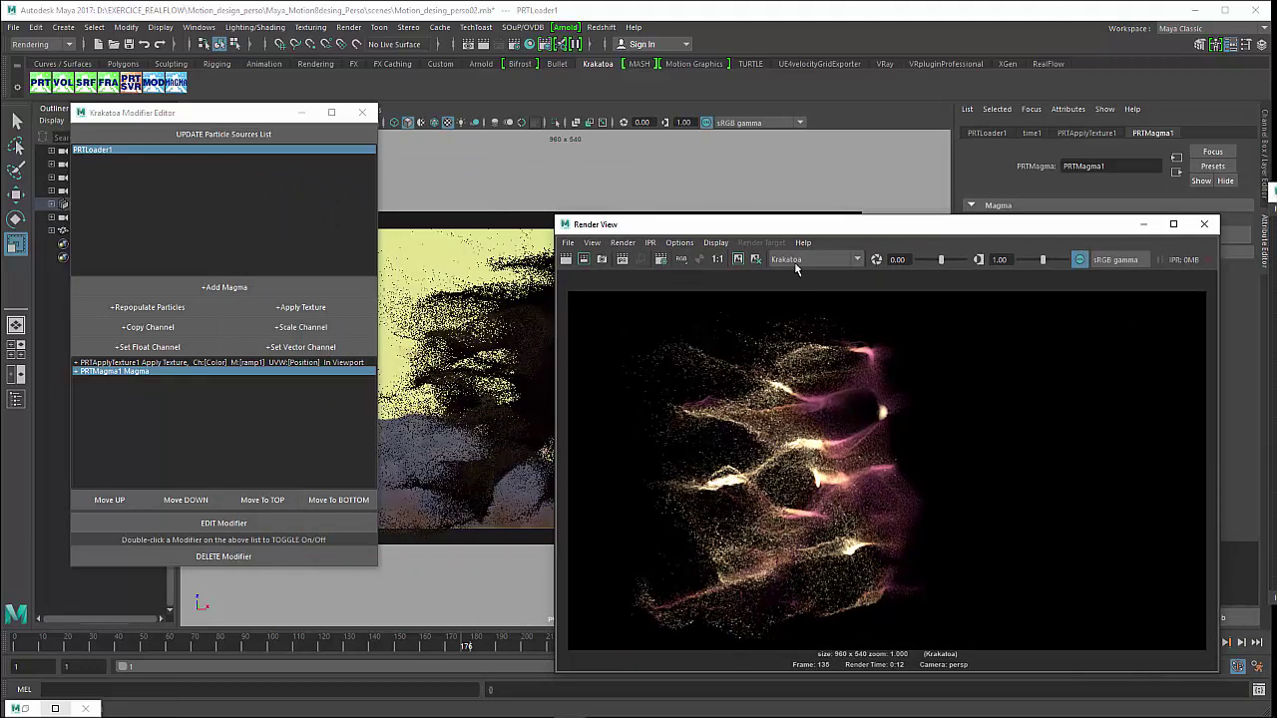
left_click_drag(791, 236, 514, 239)
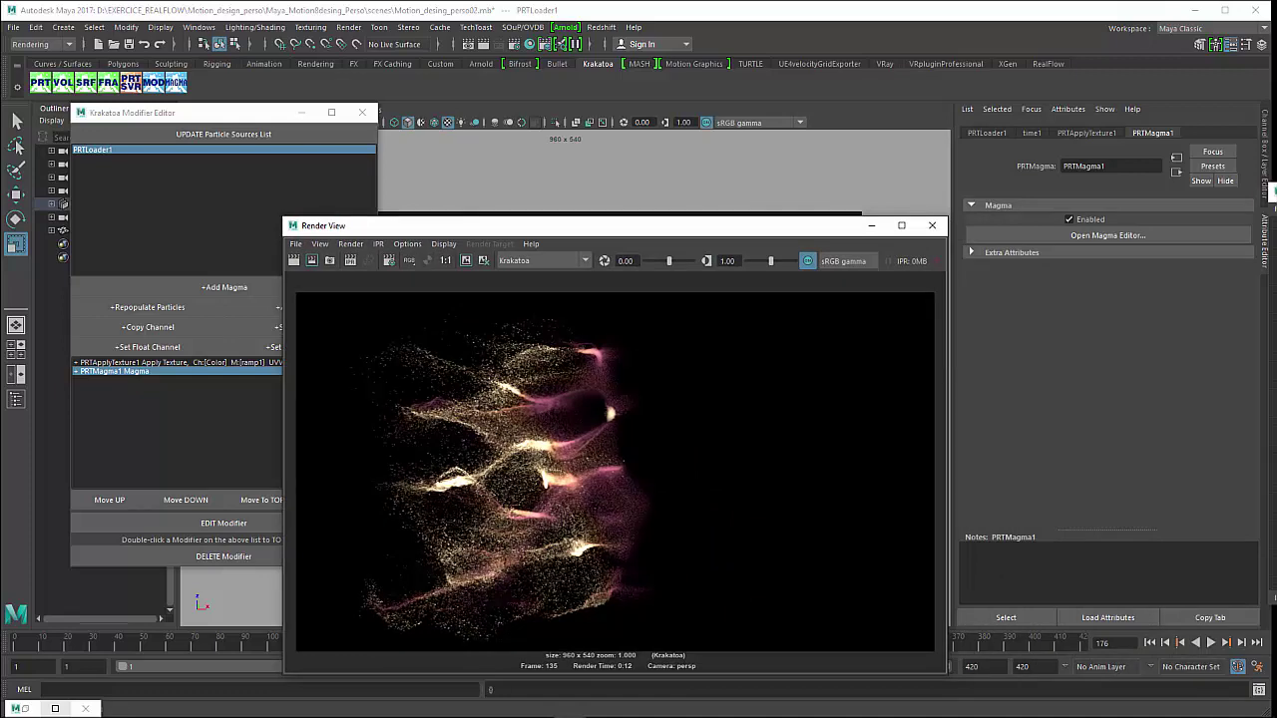
Examine the Krakatoa render settings for rendering controls, pass density and motion blur, and bring the particle render back into view.
left_click(575, 44)
left_click_drag(860, 138, 877, 96)
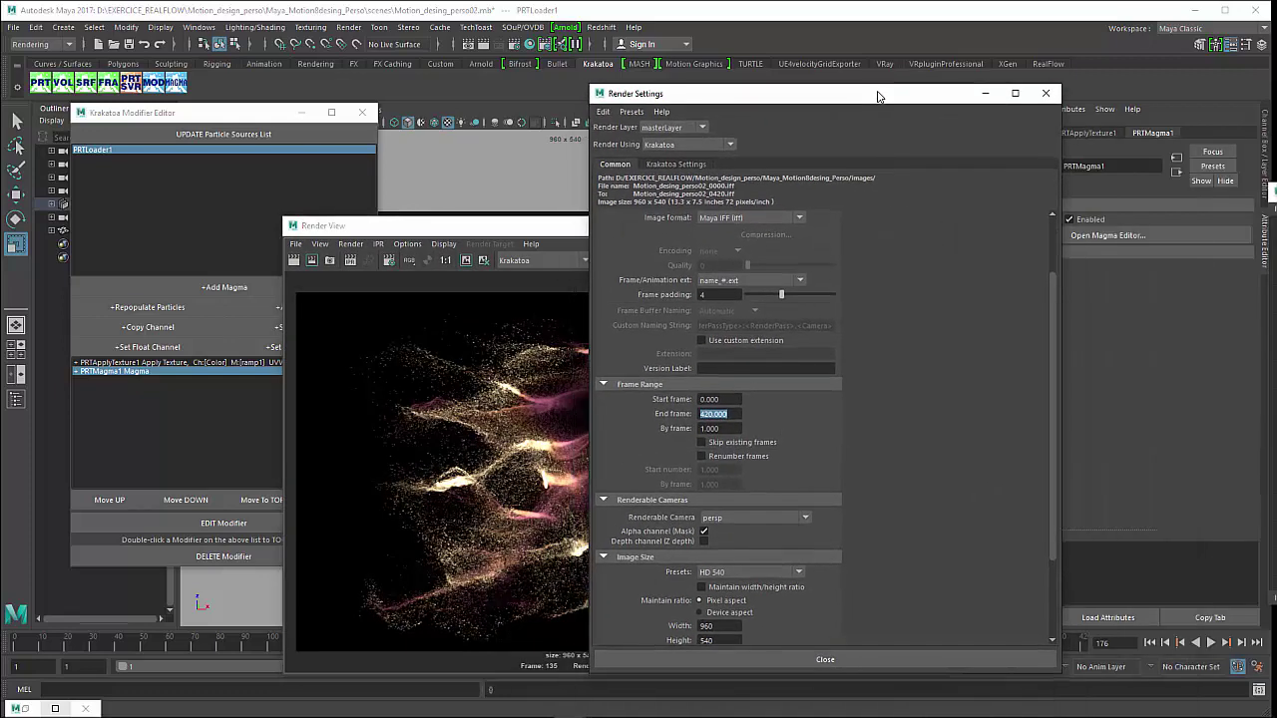
left_click(676, 164)
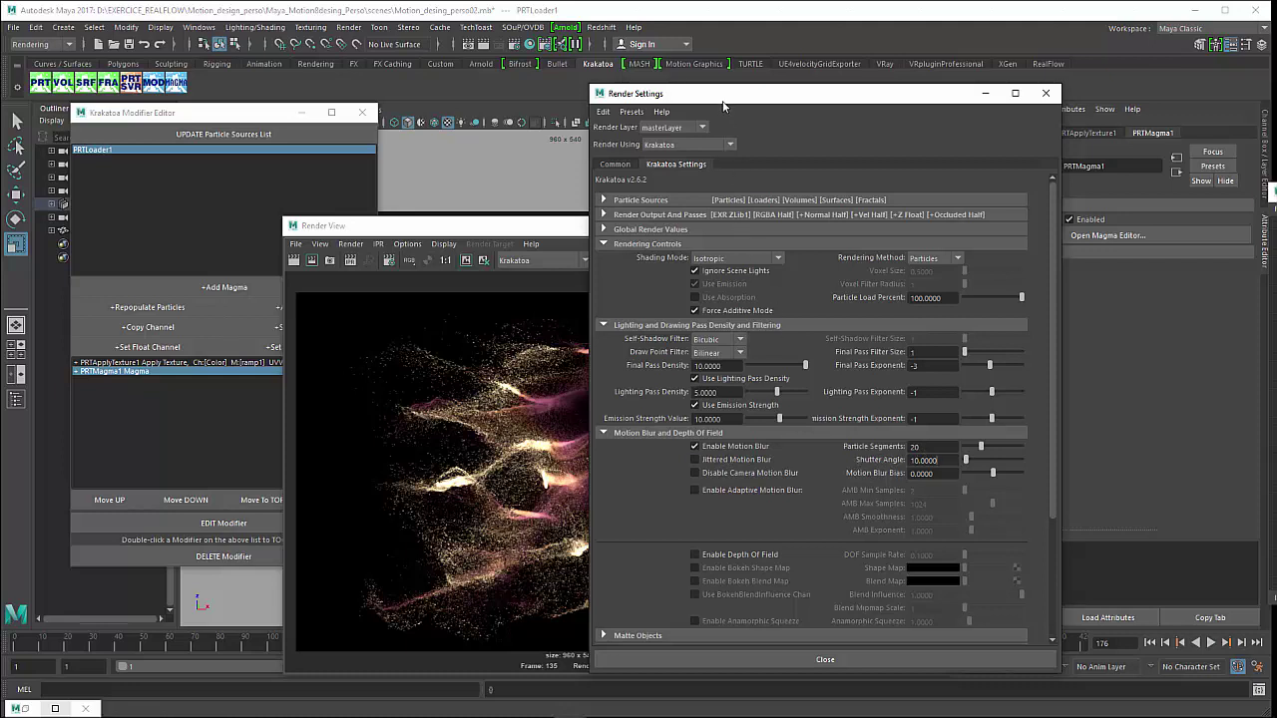
left_click_drag(724, 105, 1276, 179)
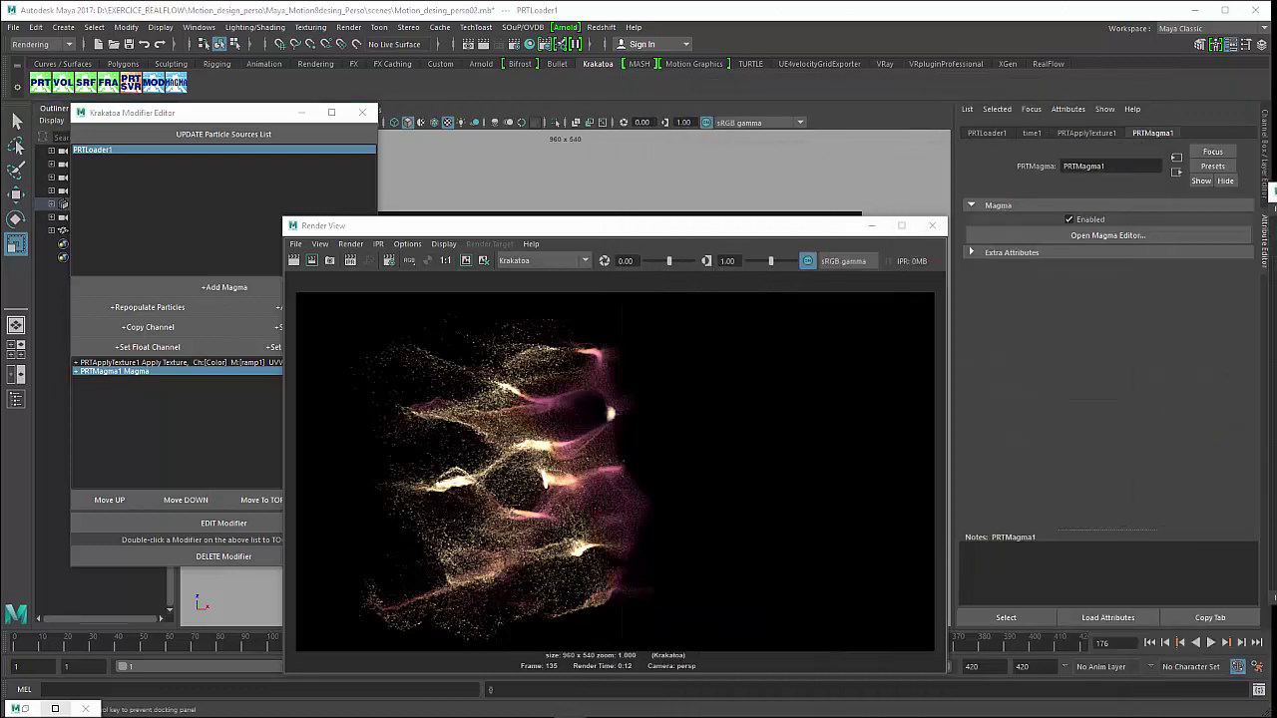
left_click_drag(683, 234, 684, 187)
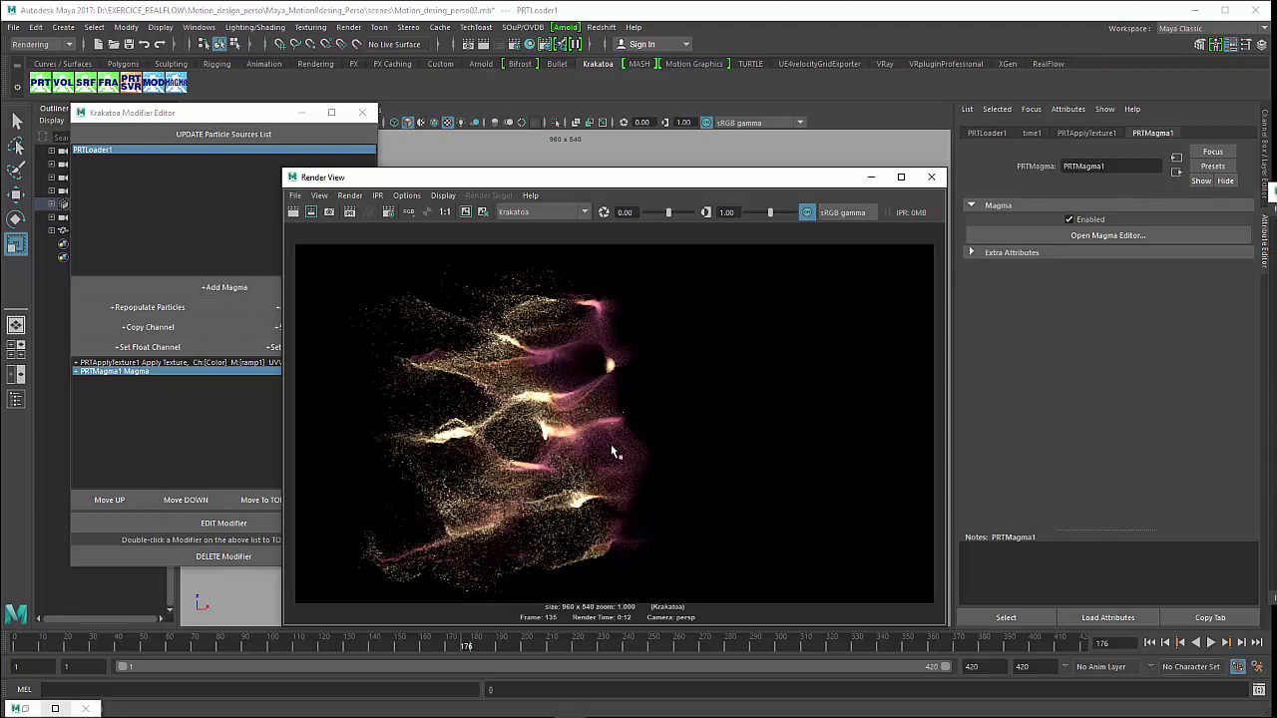
left_click_drag(629, 181, 630, 162)
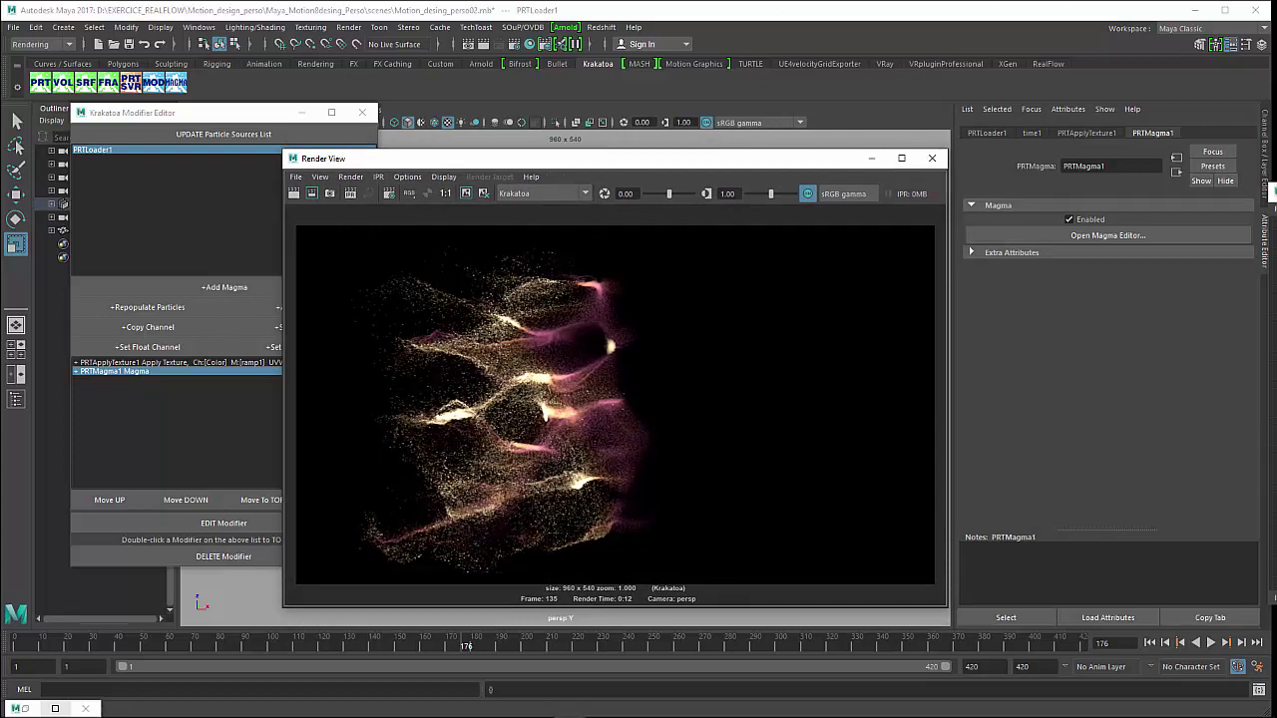
Examine the Particle Sources and Render Output And Passes options in the Krakatoa render settings, and return to the particle render.
left_click(529, 44)
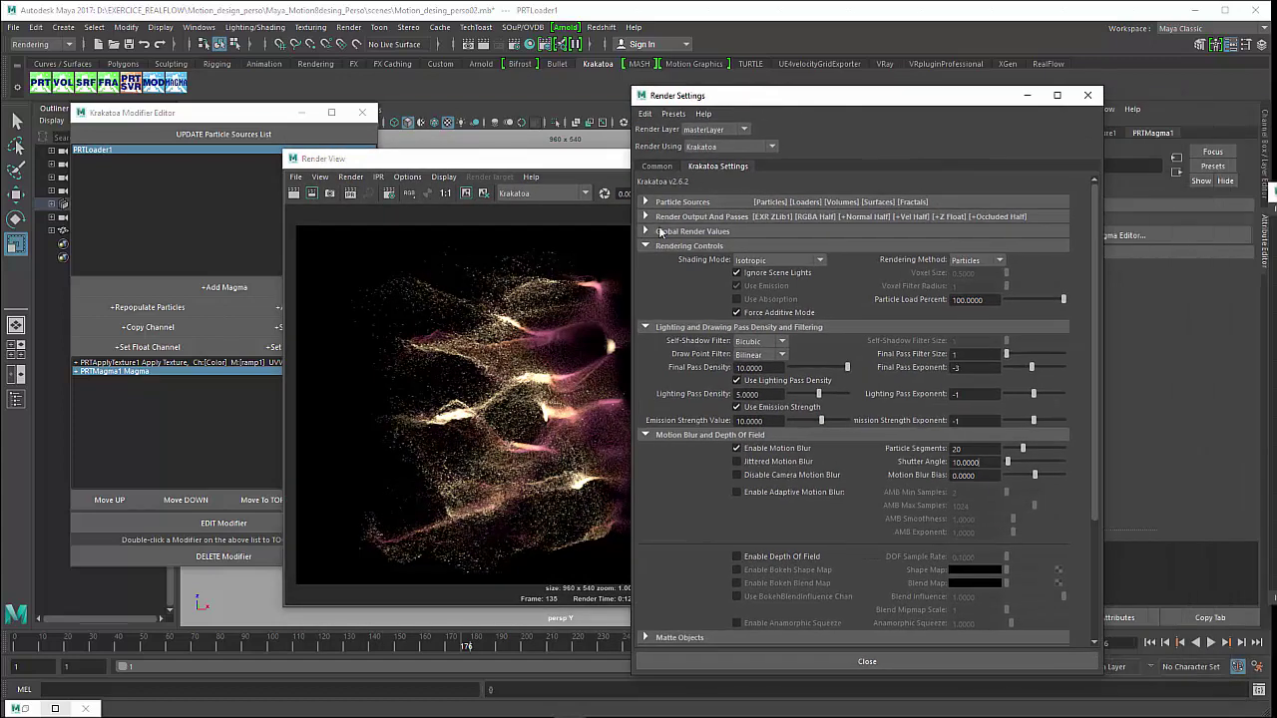
left_click(647, 201)
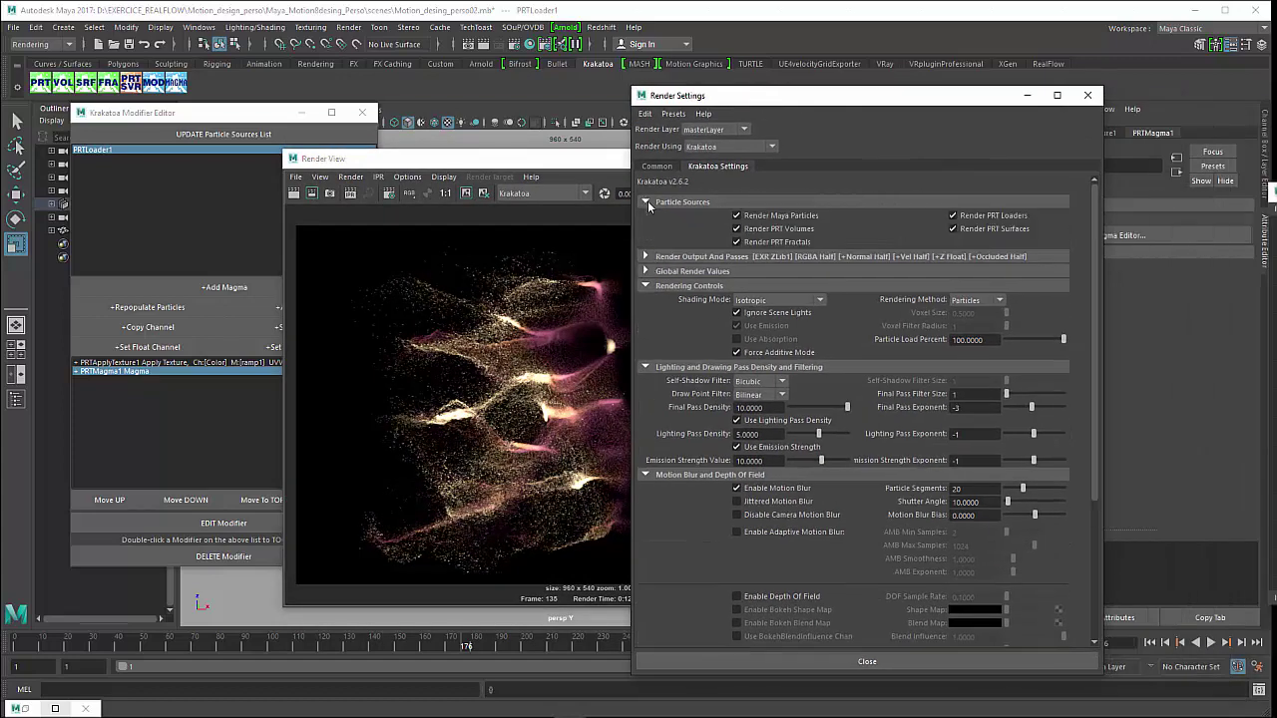
left_click(645, 256)
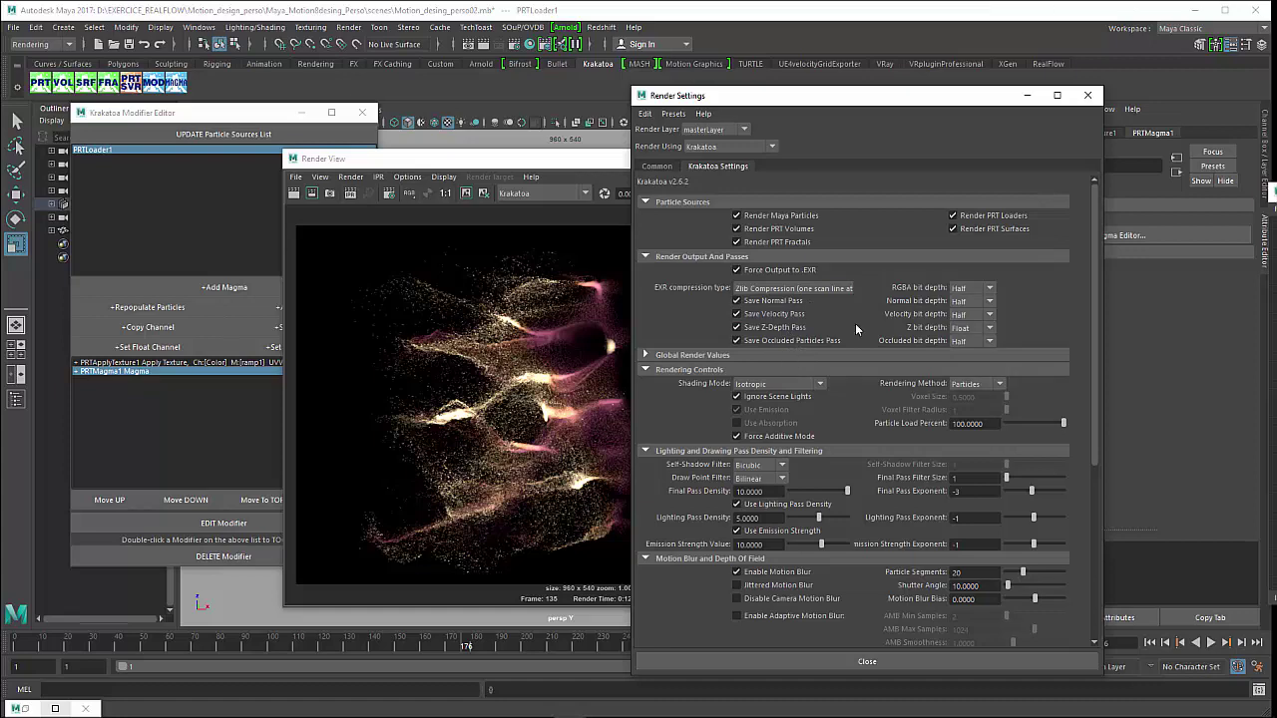
left_click_drag(952, 109, 1276, 112)
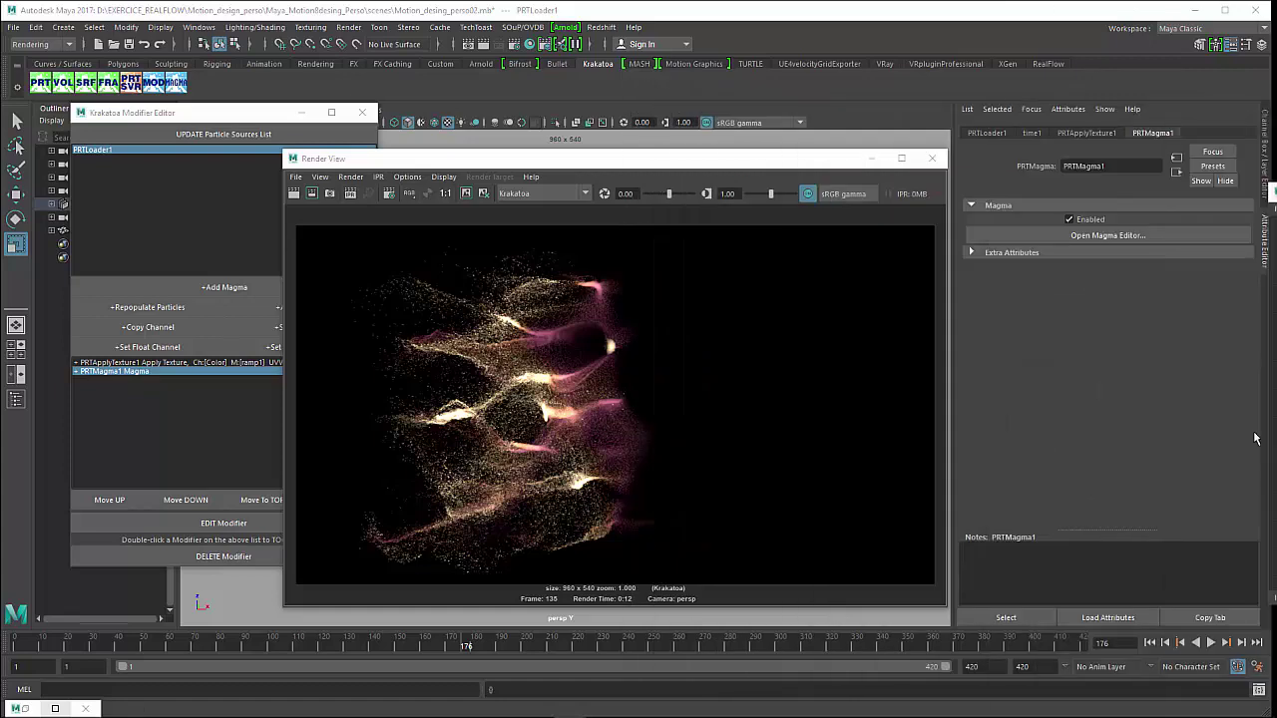
left_click_drag(623, 168, 621, 155)
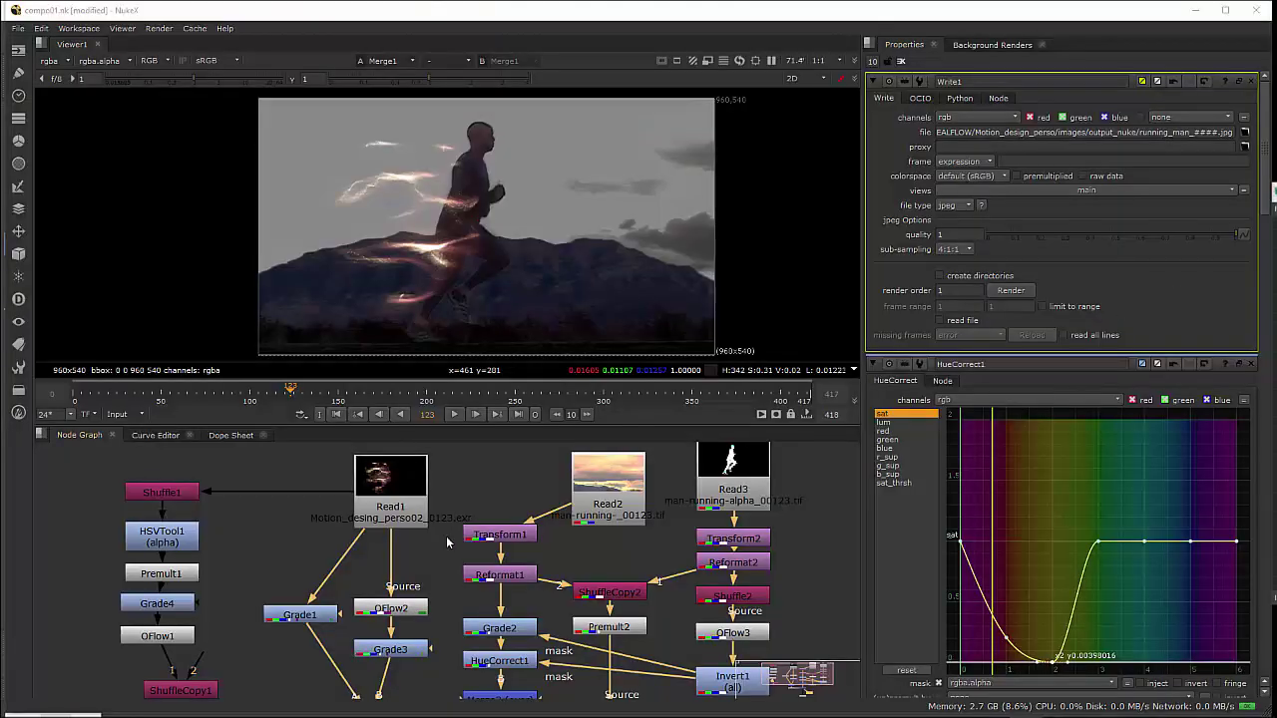
Switch to Nuke, view the Read1 particle render, and display its normal pass.
left_click(399, 494)
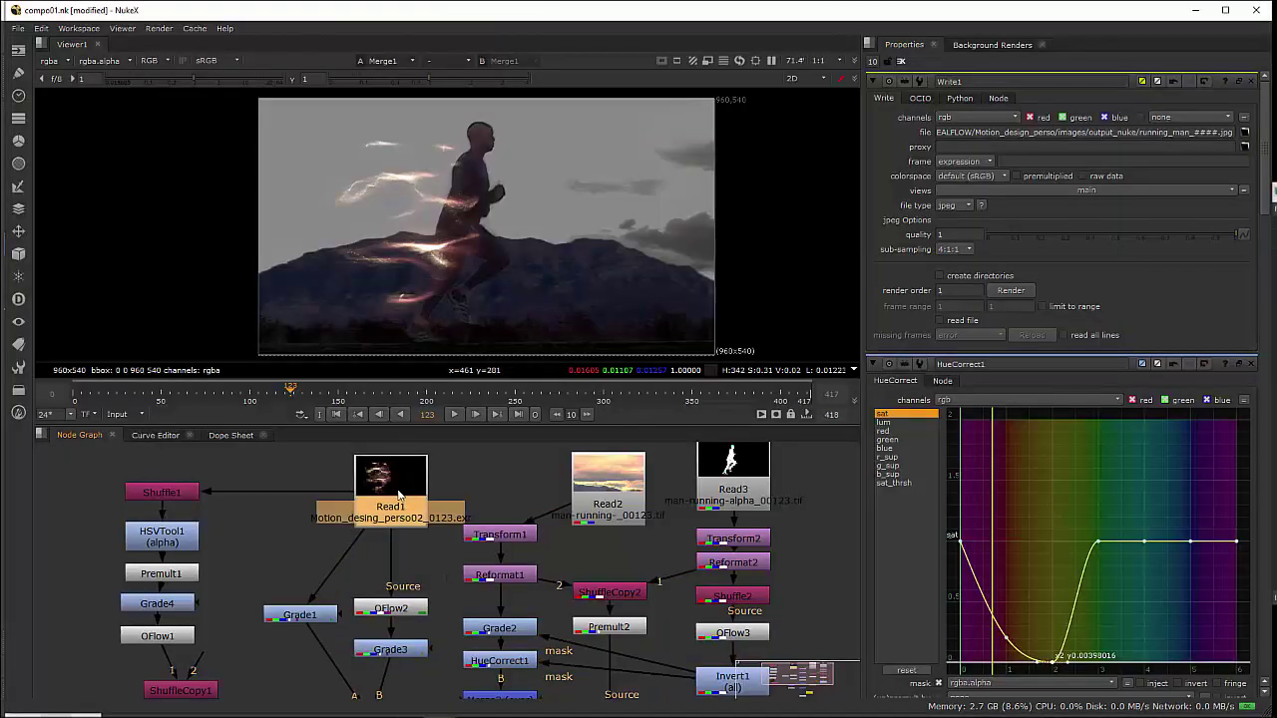
key("1")
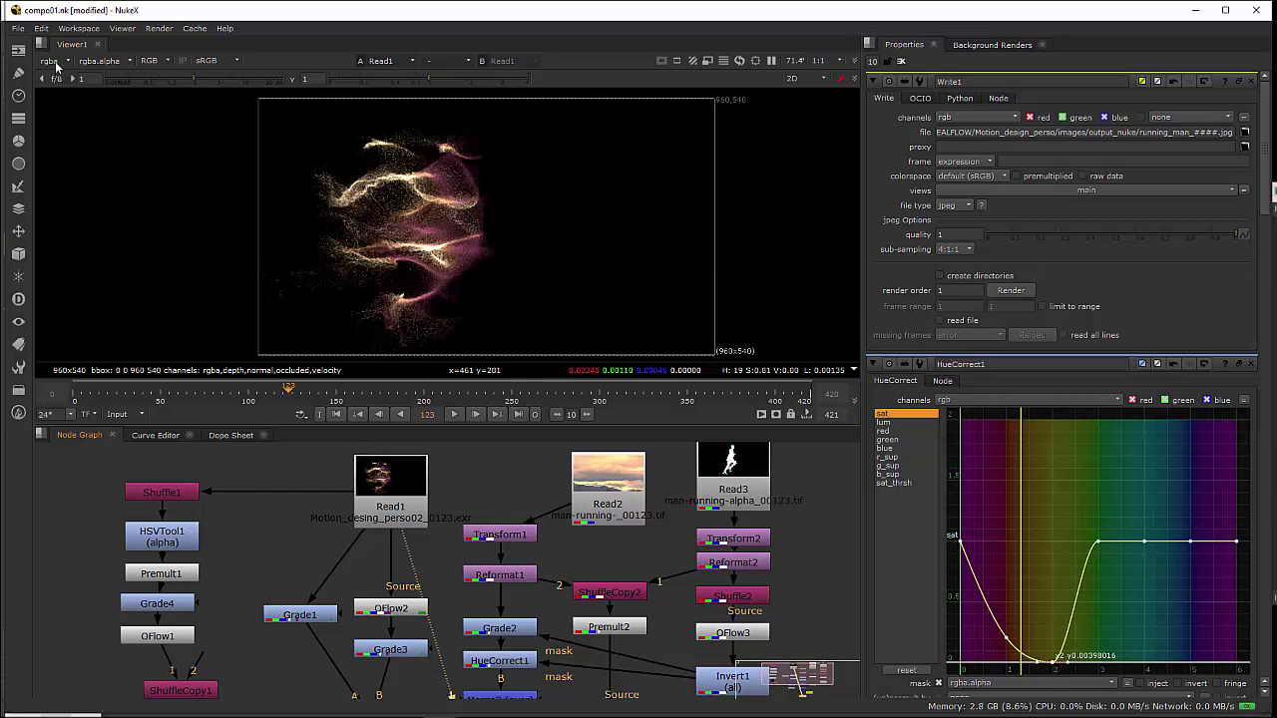
left_click(53, 61)
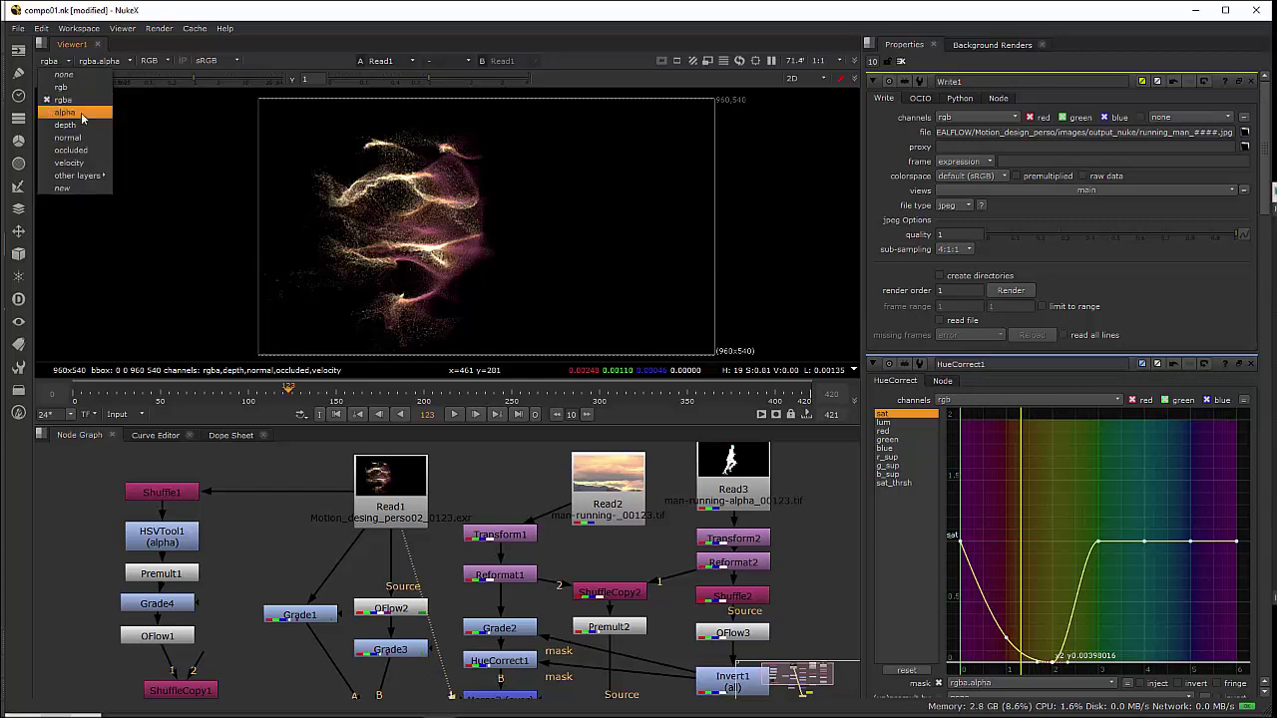
left_click(80, 136)
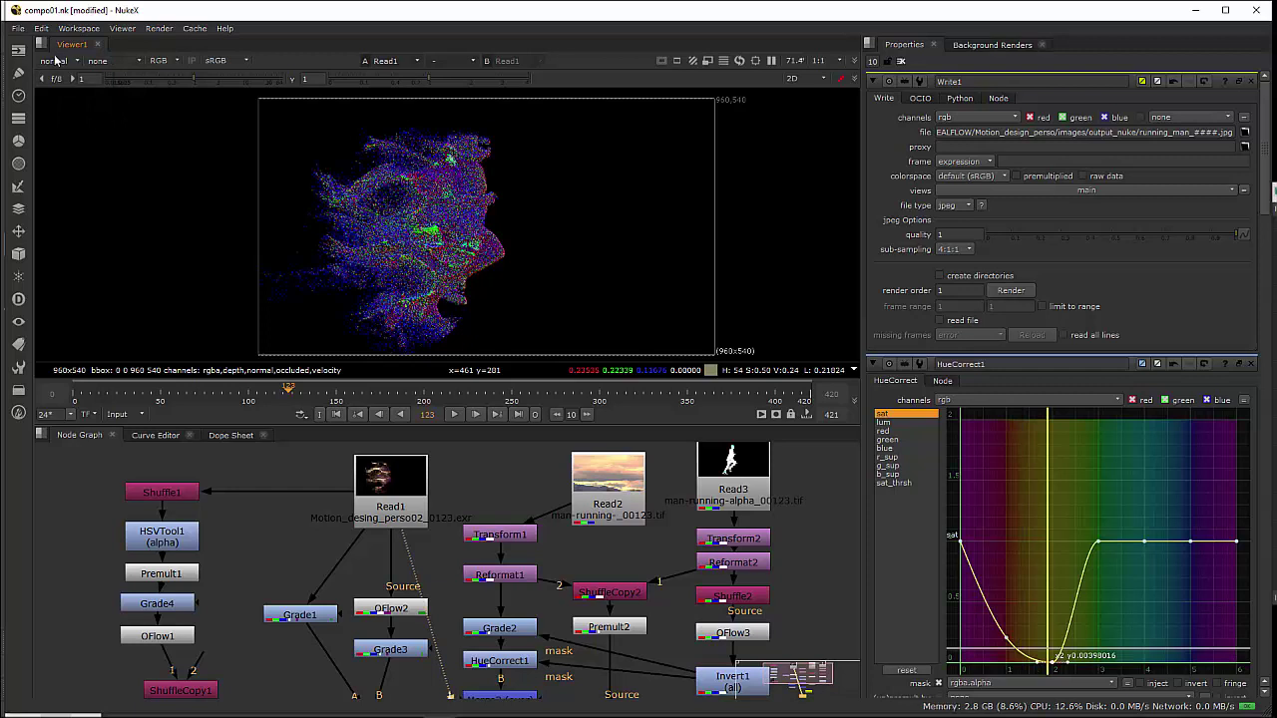
Display the occluded pass and the velocity pass of the Read1 render in the viewer.
left_click(56, 60)
left_click(71, 151)
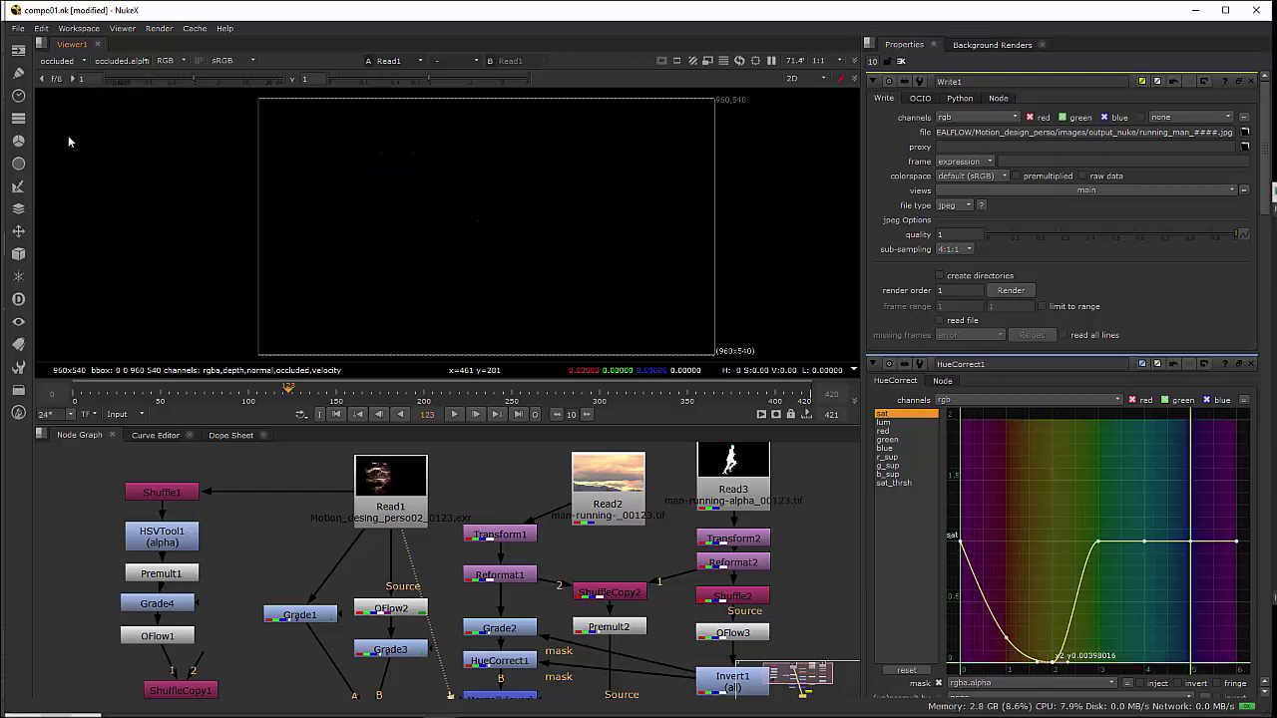
left_click(56, 61)
key("Escape")
left_click(59, 166)
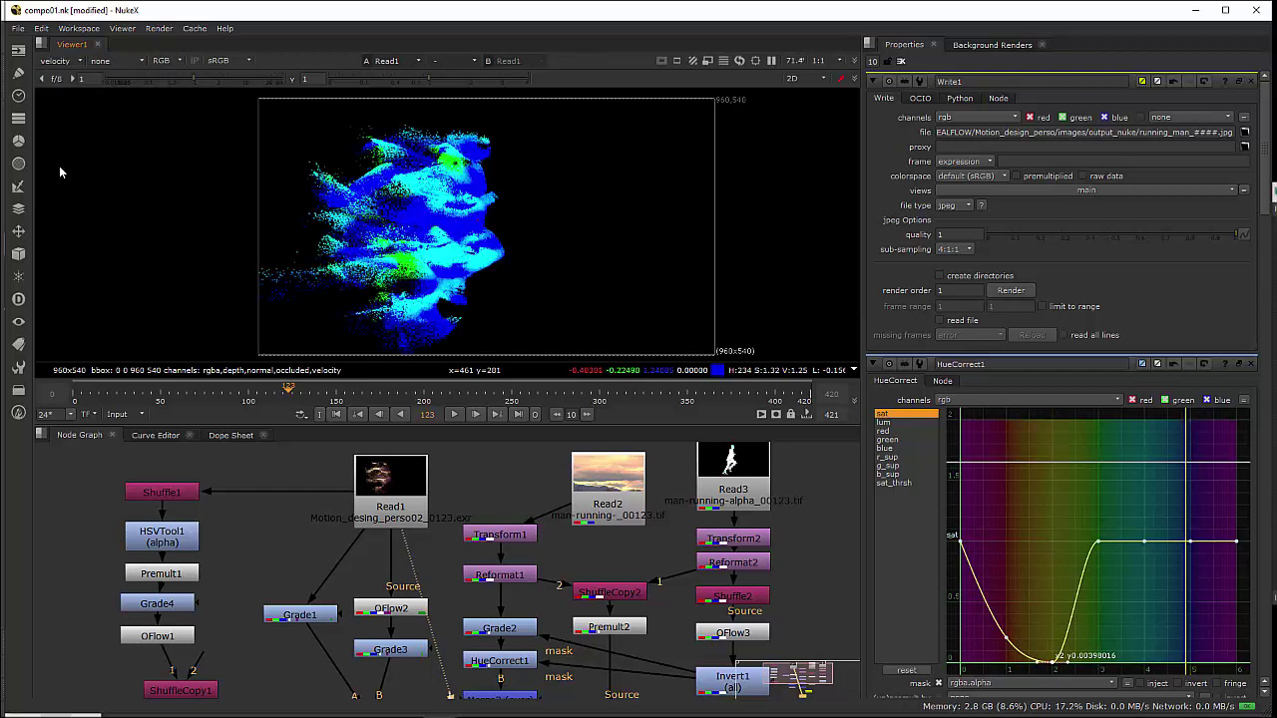
left_click(72, 64)
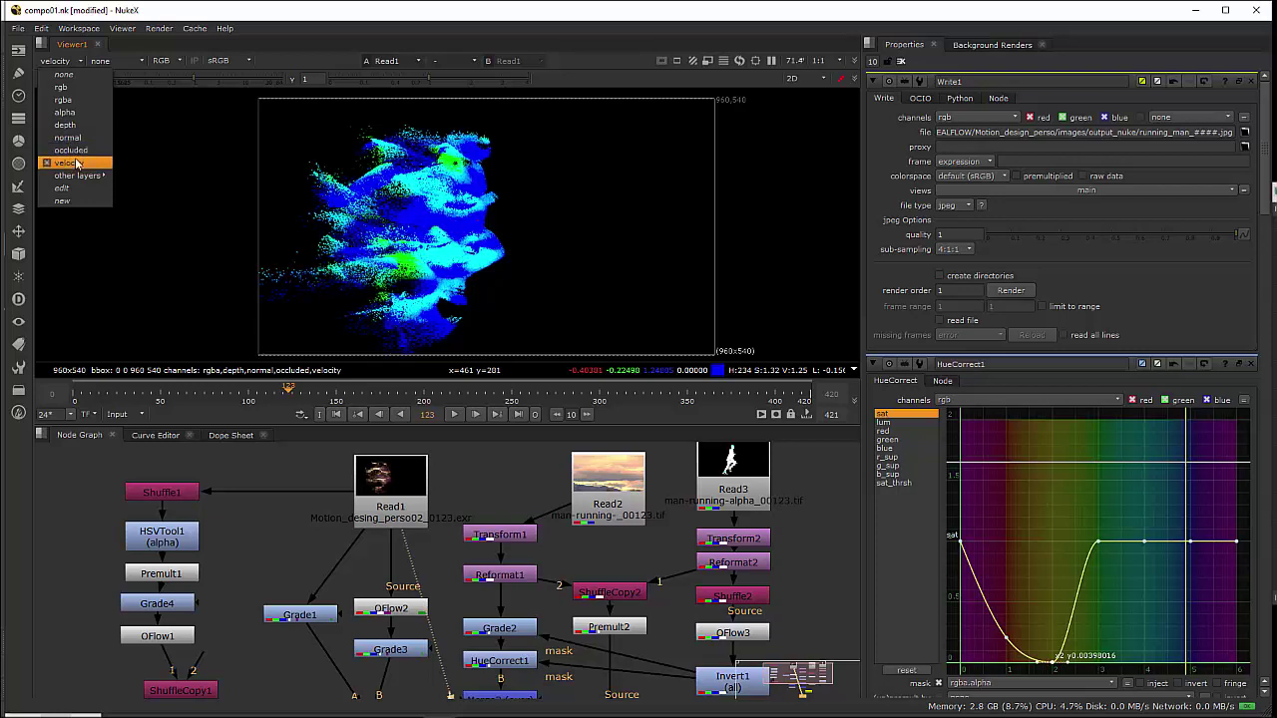
left_click(283, 17)
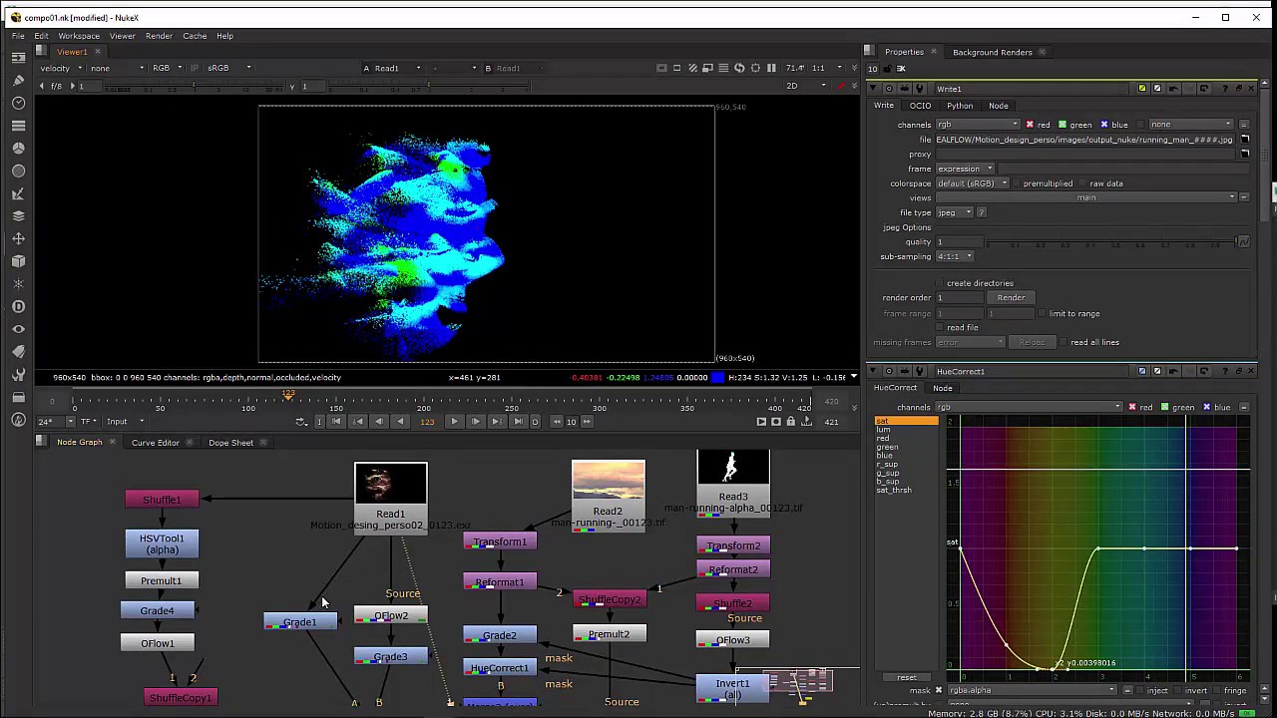
Look over the compositing node tree, return the viewer to Read1's rgba channels, and view the output of Grade1.
scroll(336, 565, "up", 2)
scroll(335, 568, "down", 3)
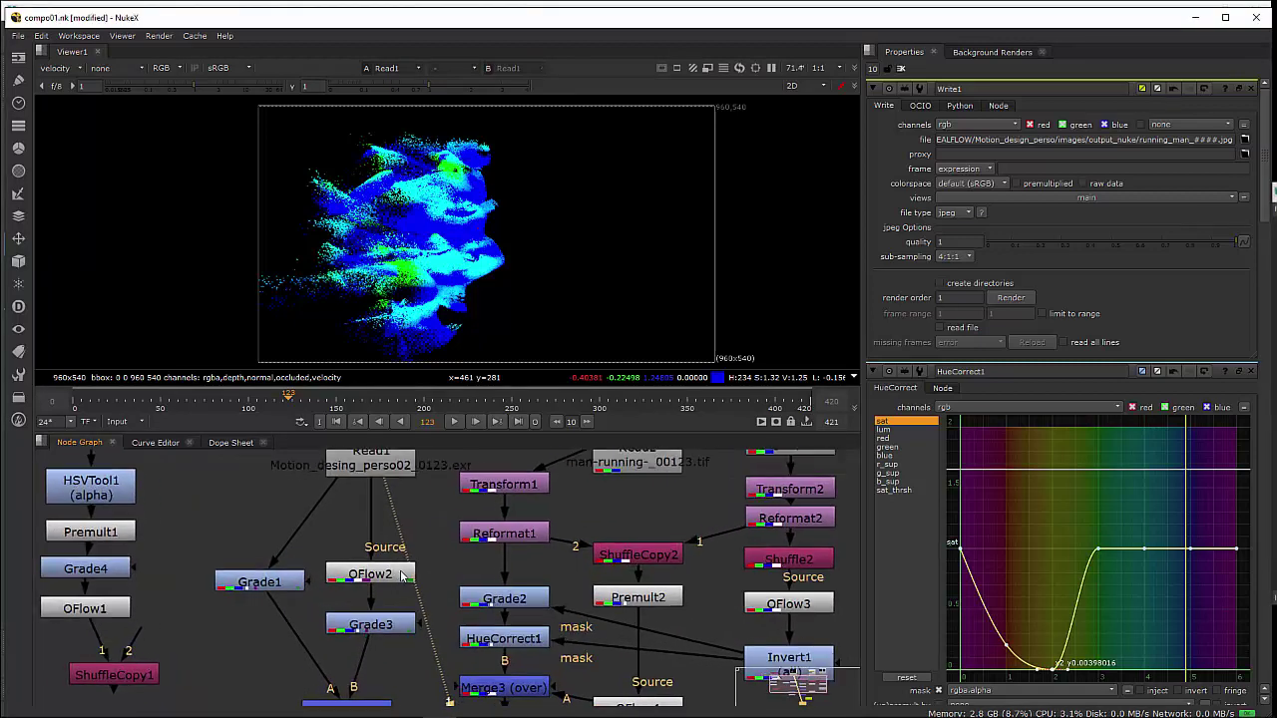
scroll(394, 591, "up", 1)
scroll(394, 592, "down", 3)
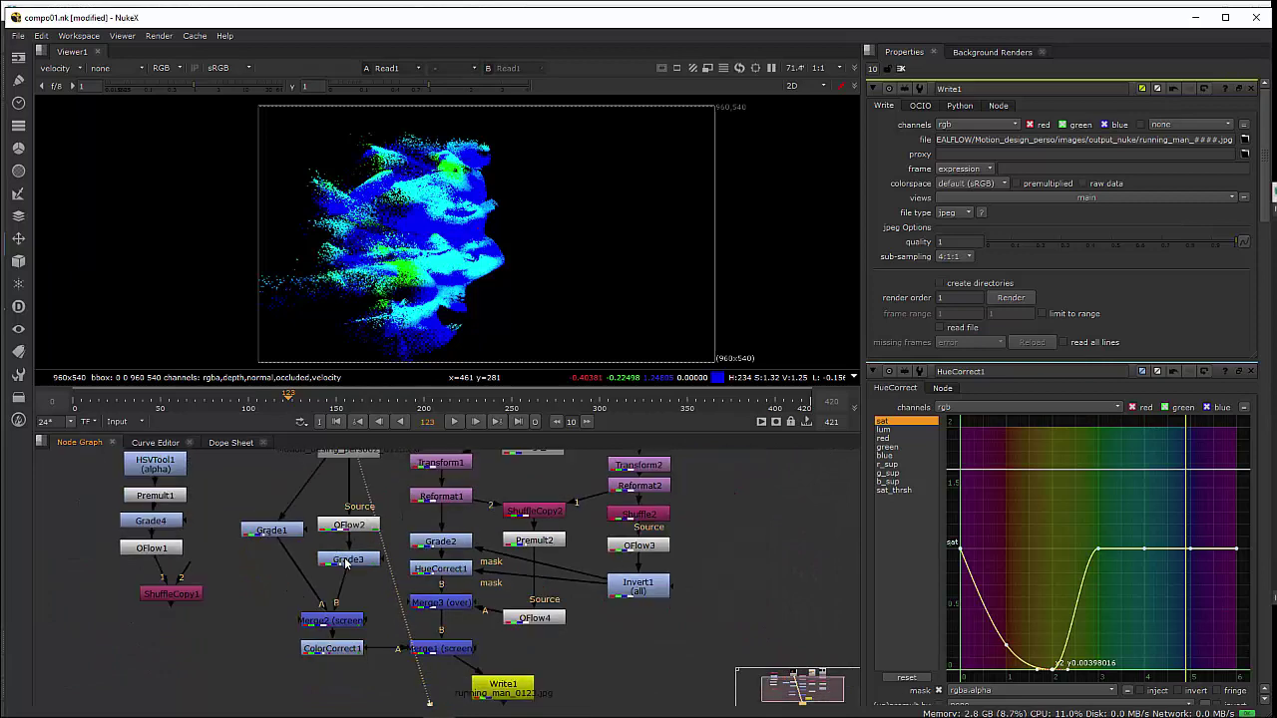
scroll(375, 631, "down", 2)
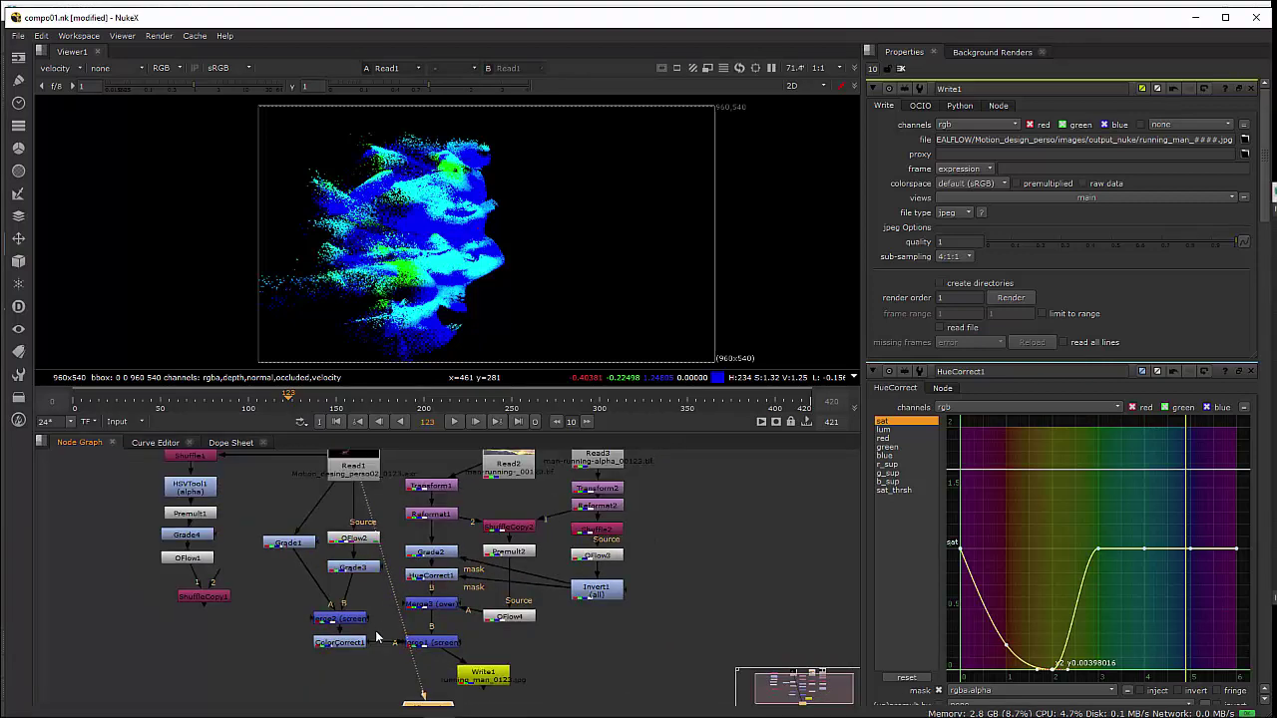
middle_click_drag(387, 628, 398, 666)
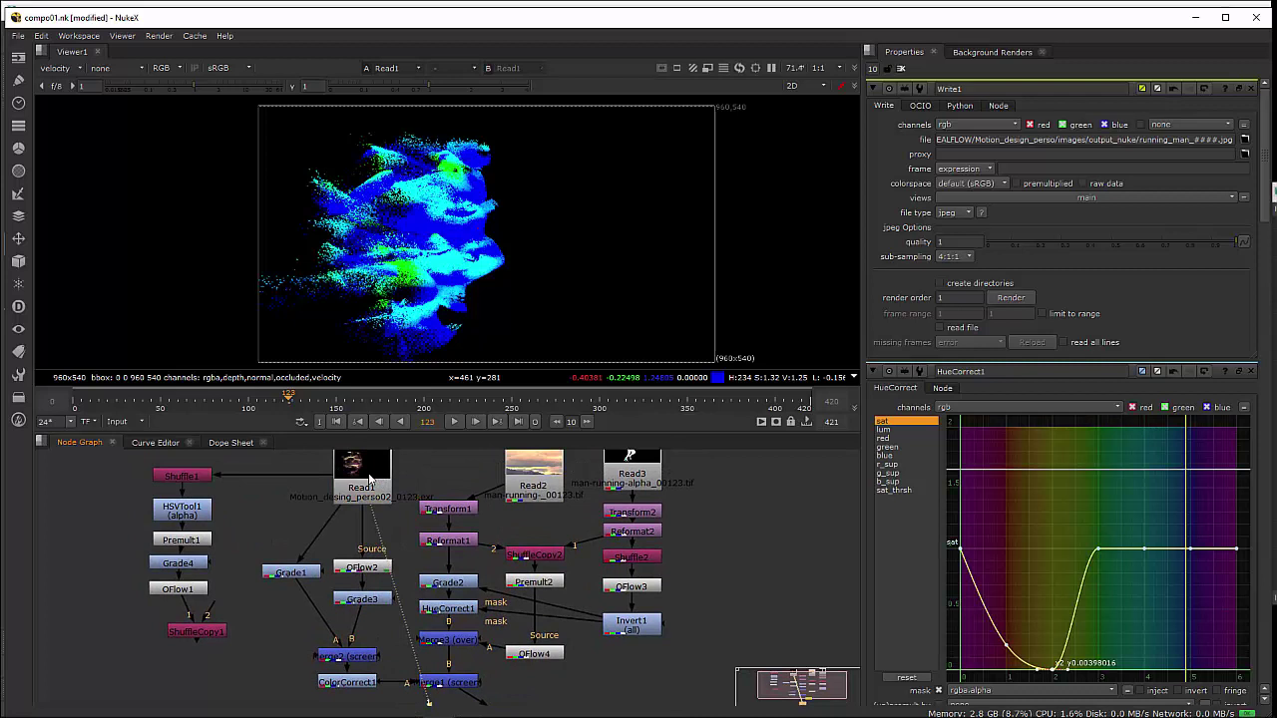
left_click(369, 480)
left_click(67, 70)
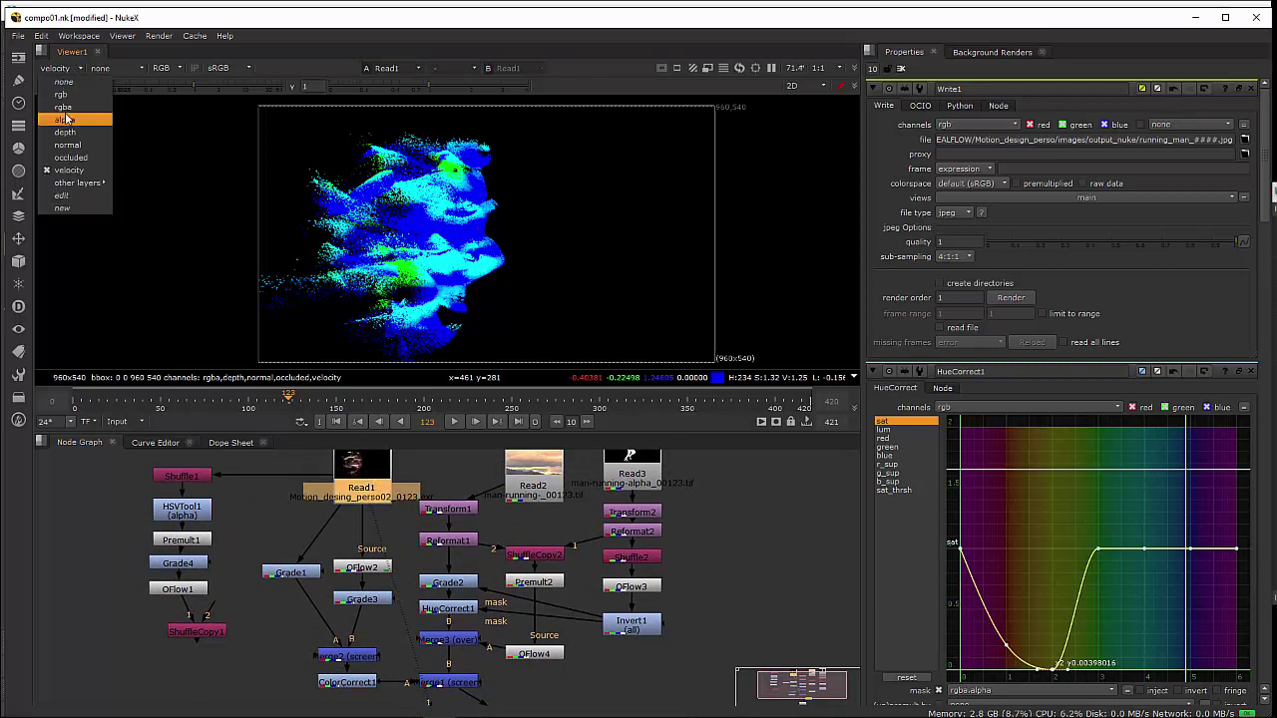
left_click(64, 107)
left_click(284, 574)
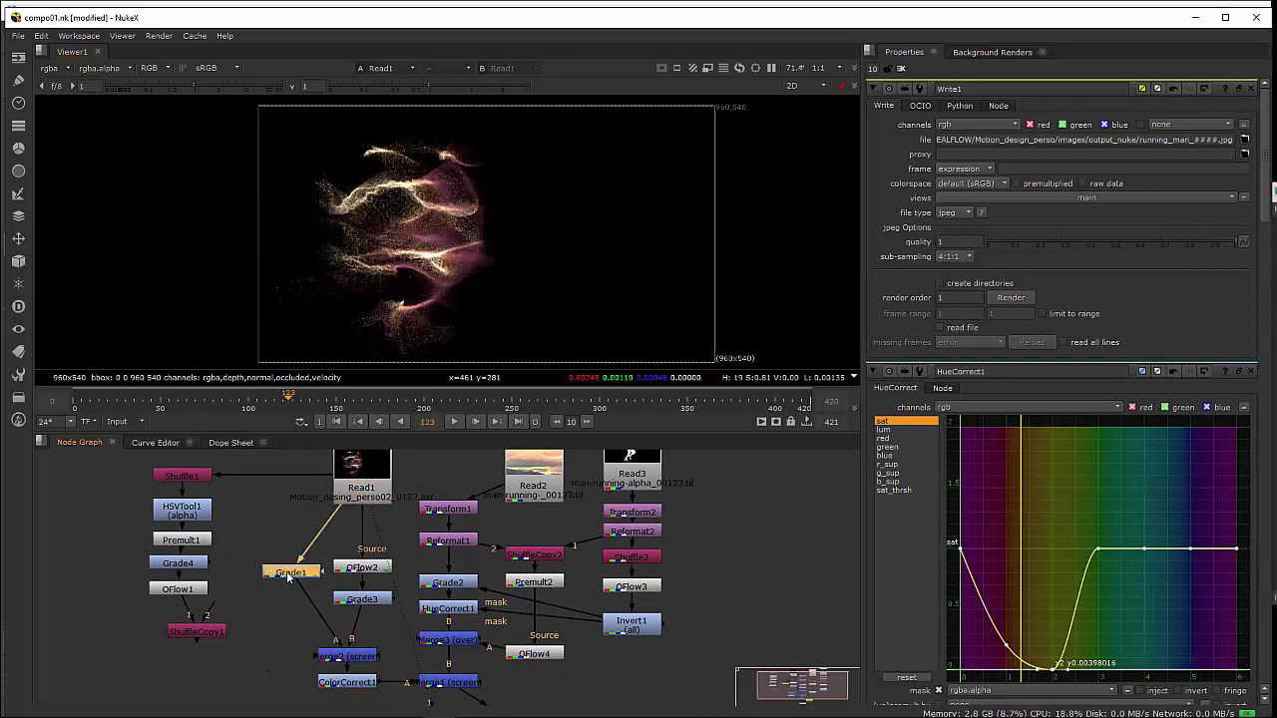
key("1")
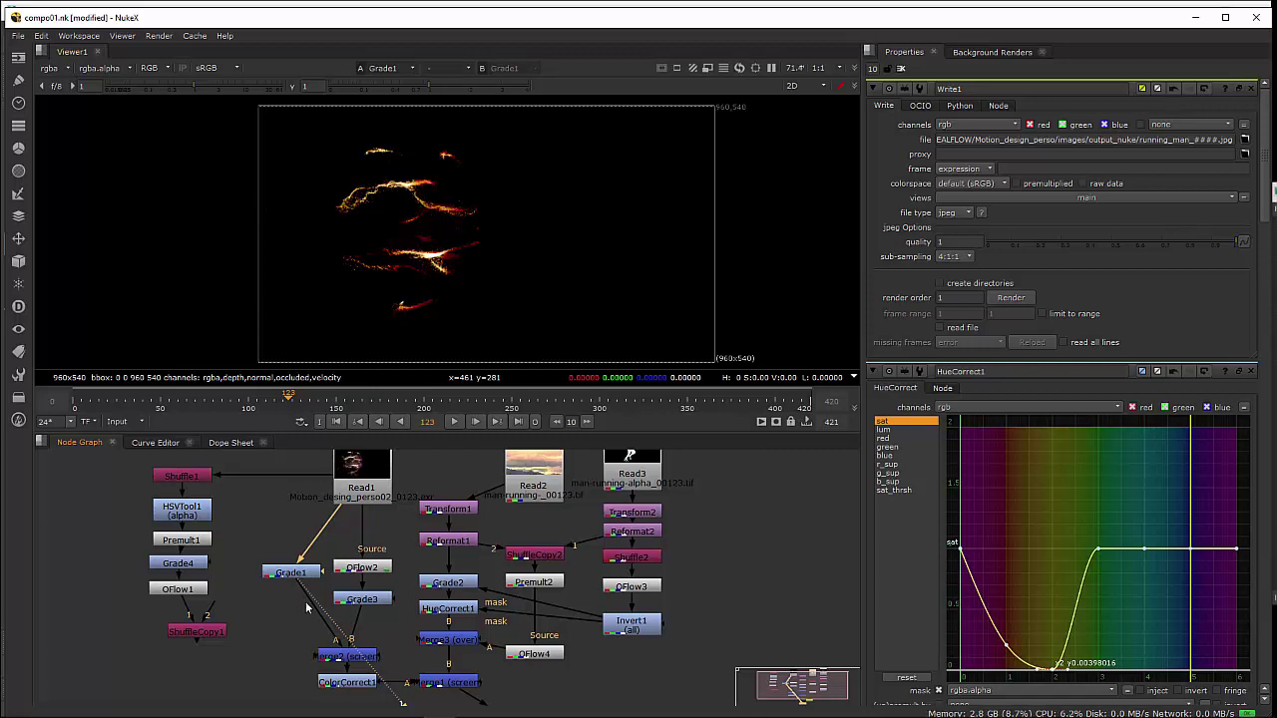
View the output of Grade3, then set its gamma to 1.04 and its multiply to 1.06.
left_click(373, 602)
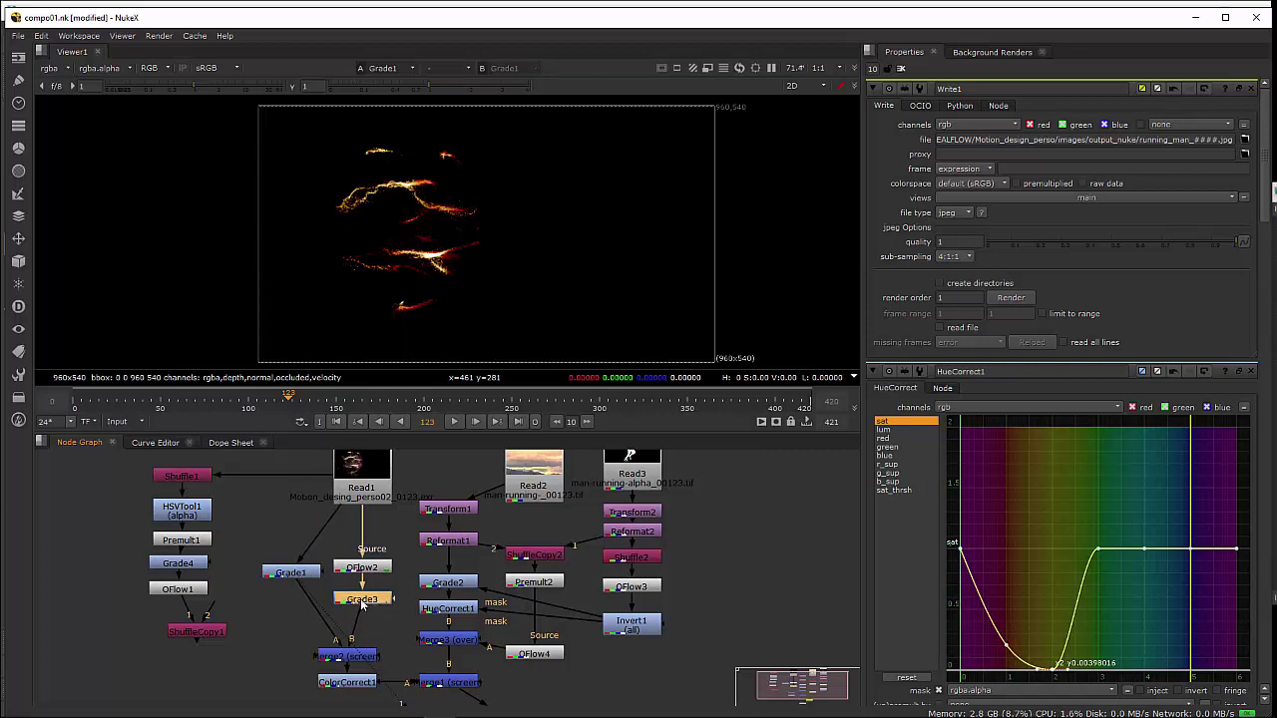
key("1")
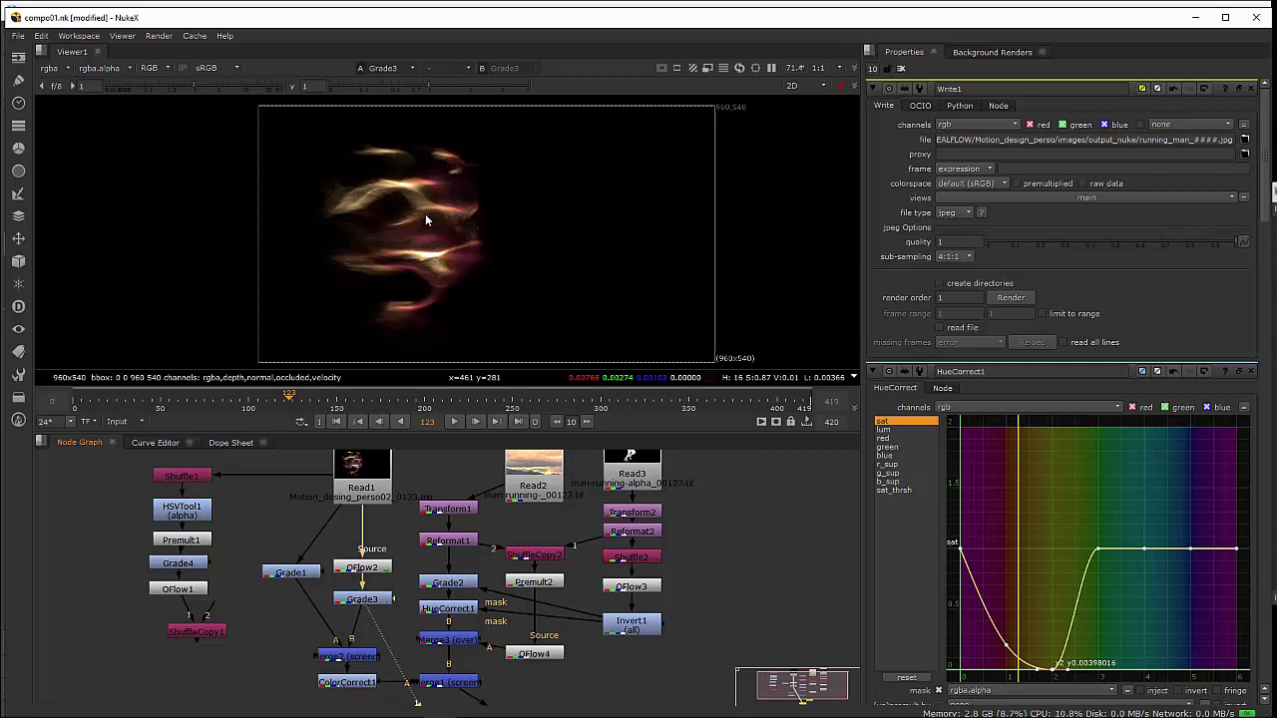
double_click(362, 598)
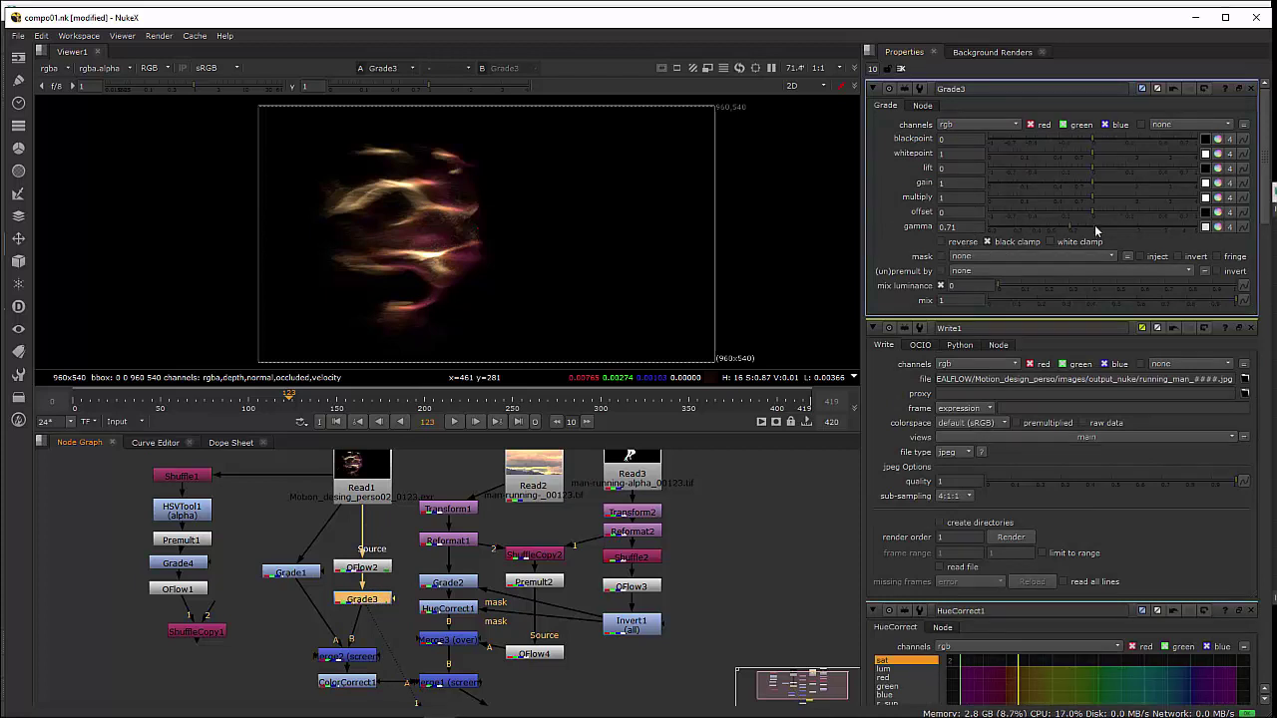
left_click_drag(1097, 229, 1091, 203)
mouse_move(1091, 152)
left_mouse_down()
mouse_move(1155, 146)
mouse_move(1061, 164)
mouse_move(1155, 164)
mouse_move(1092, 174)
left_mouse_up()
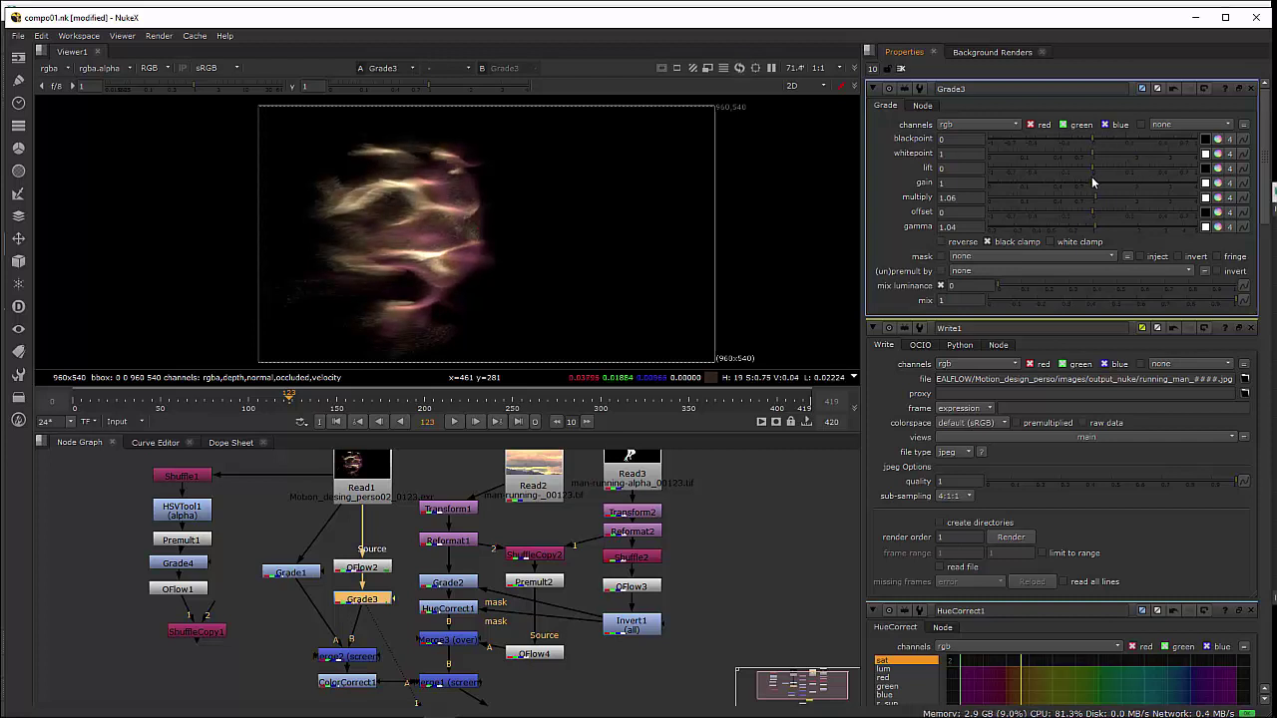
View the output of Merge2 and set Grade3's whitepoint to 1.72.
left_click(359, 661)
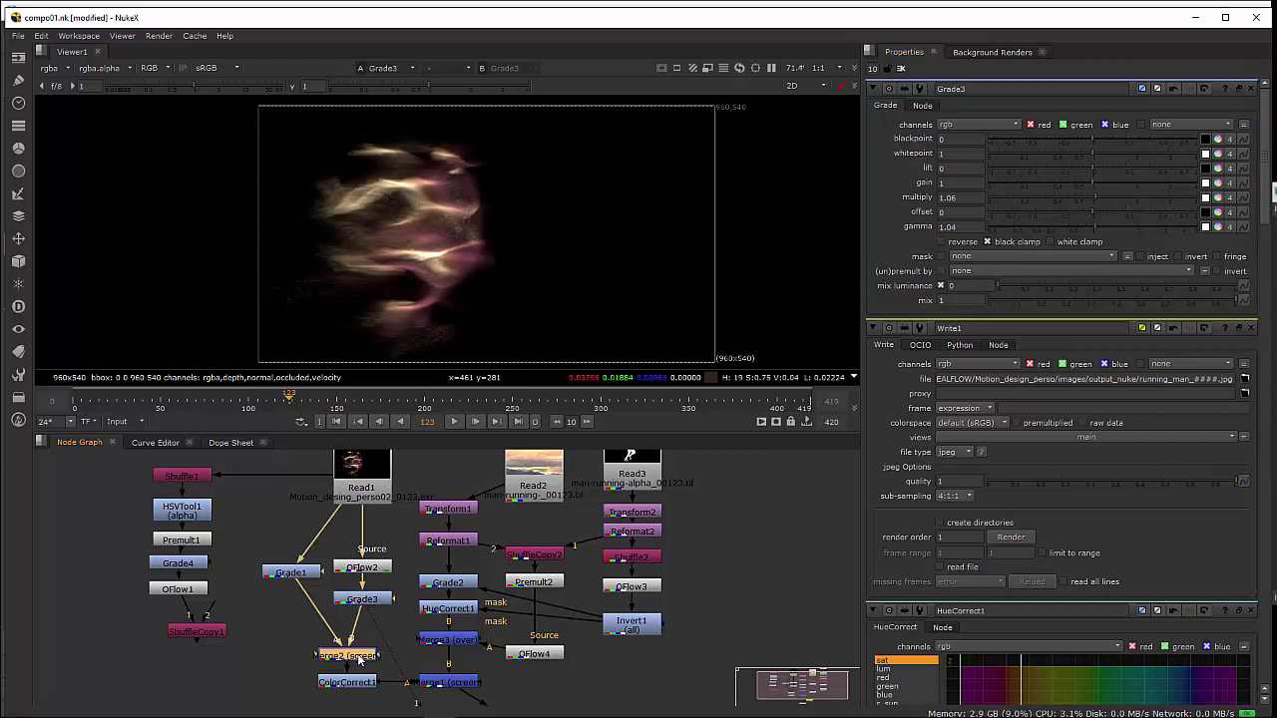
key("1")
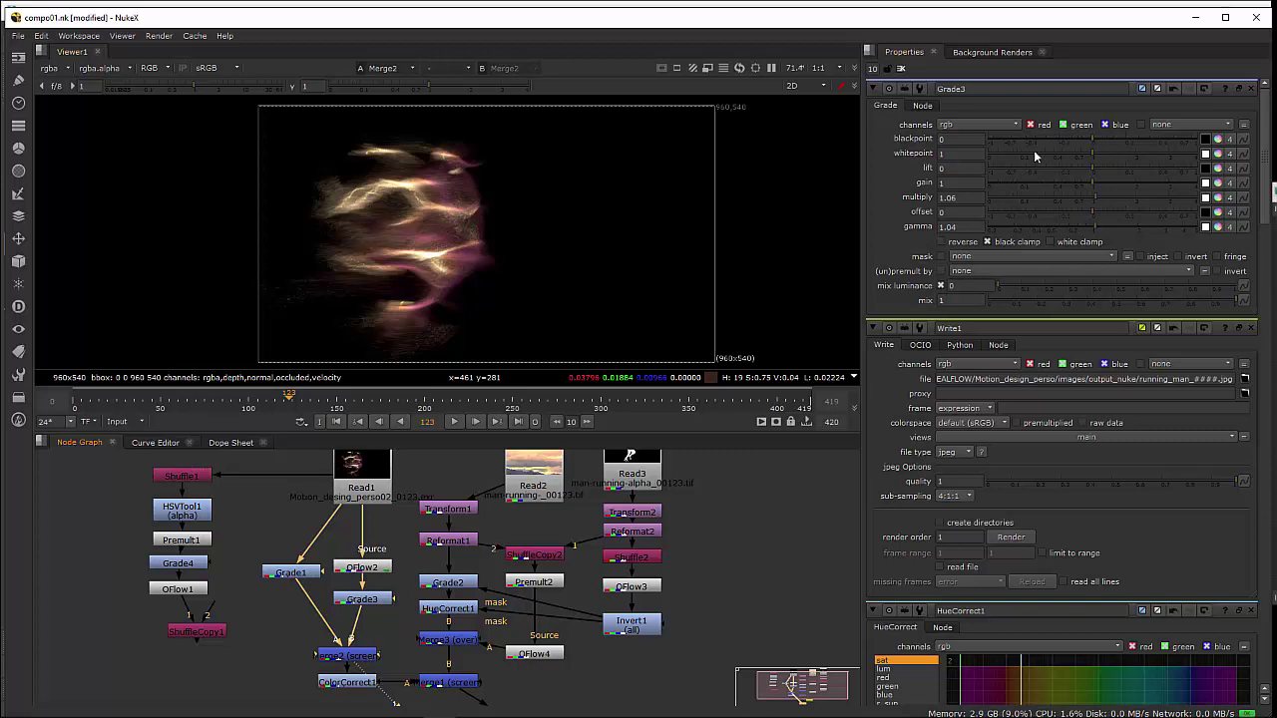
left_click_drag(1094, 153, 1132, 165)
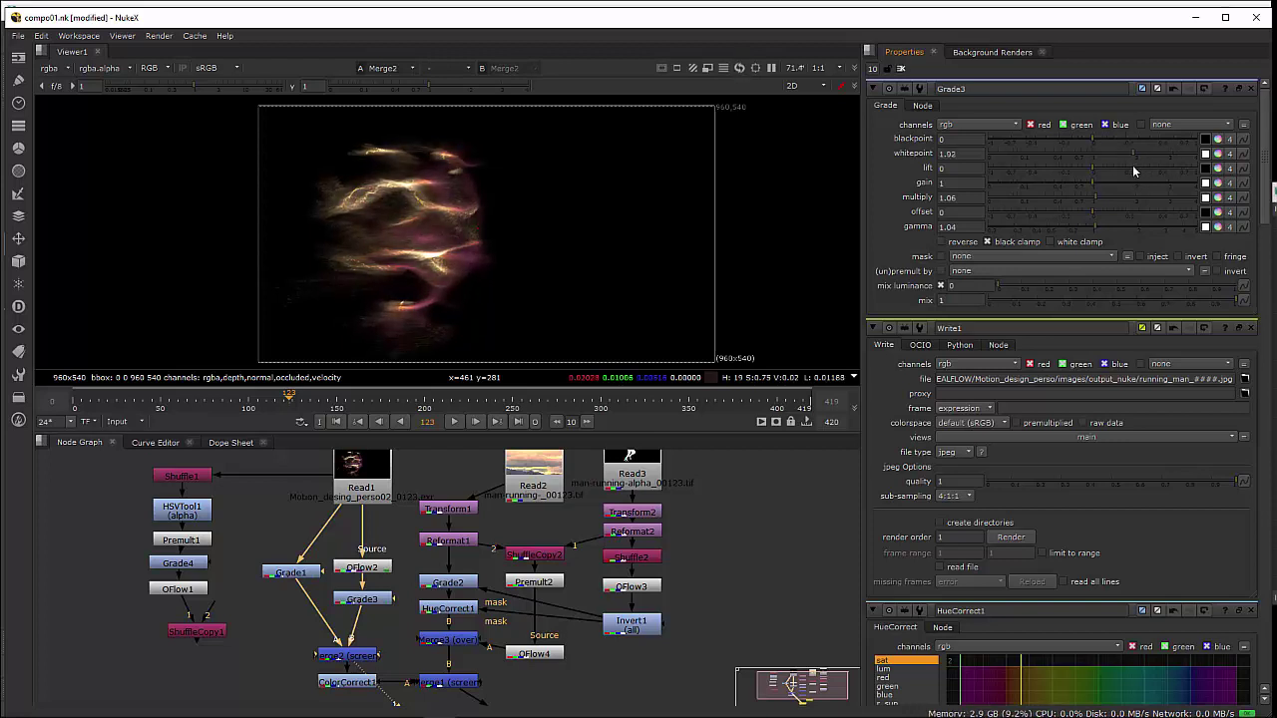
left_click_drag(1133, 168, 1125, 169)
Trace the Read2 footage branch through Grade2 and HueCorrect1, and view the output of Merge3.
scroll(423, 613, "down", 1)
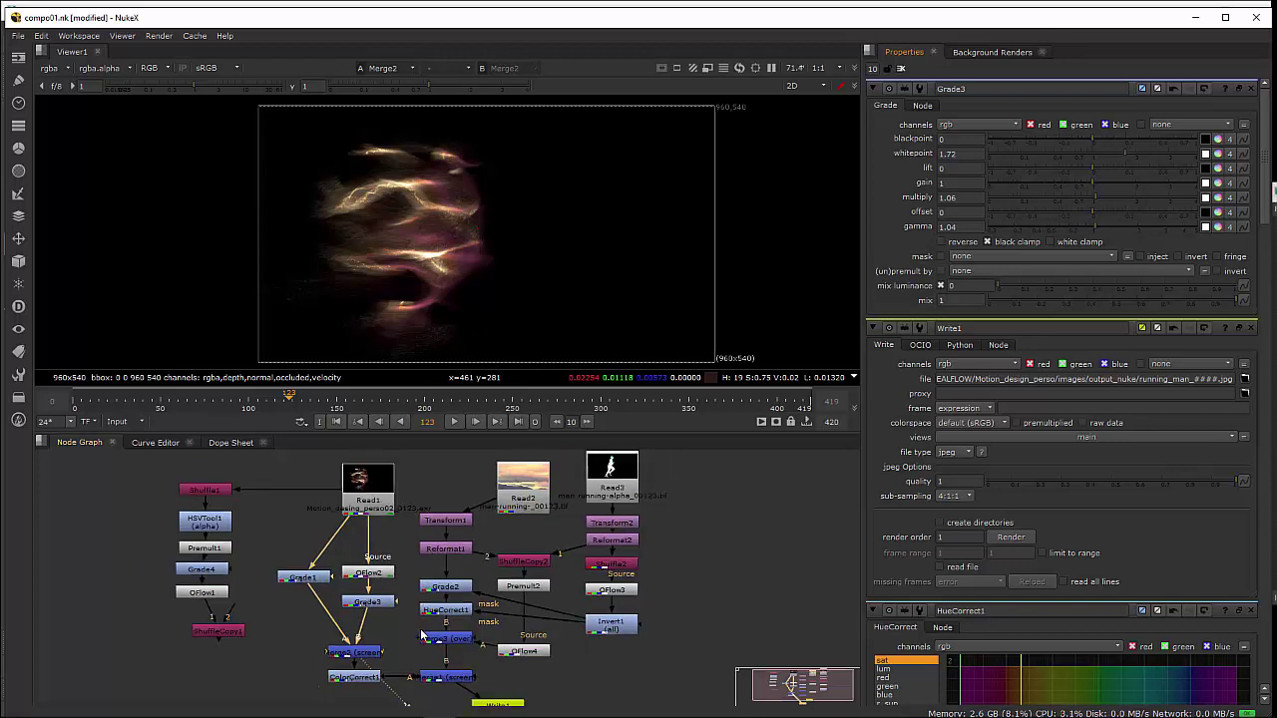
middle_click_drag(419, 634, 414, 616)
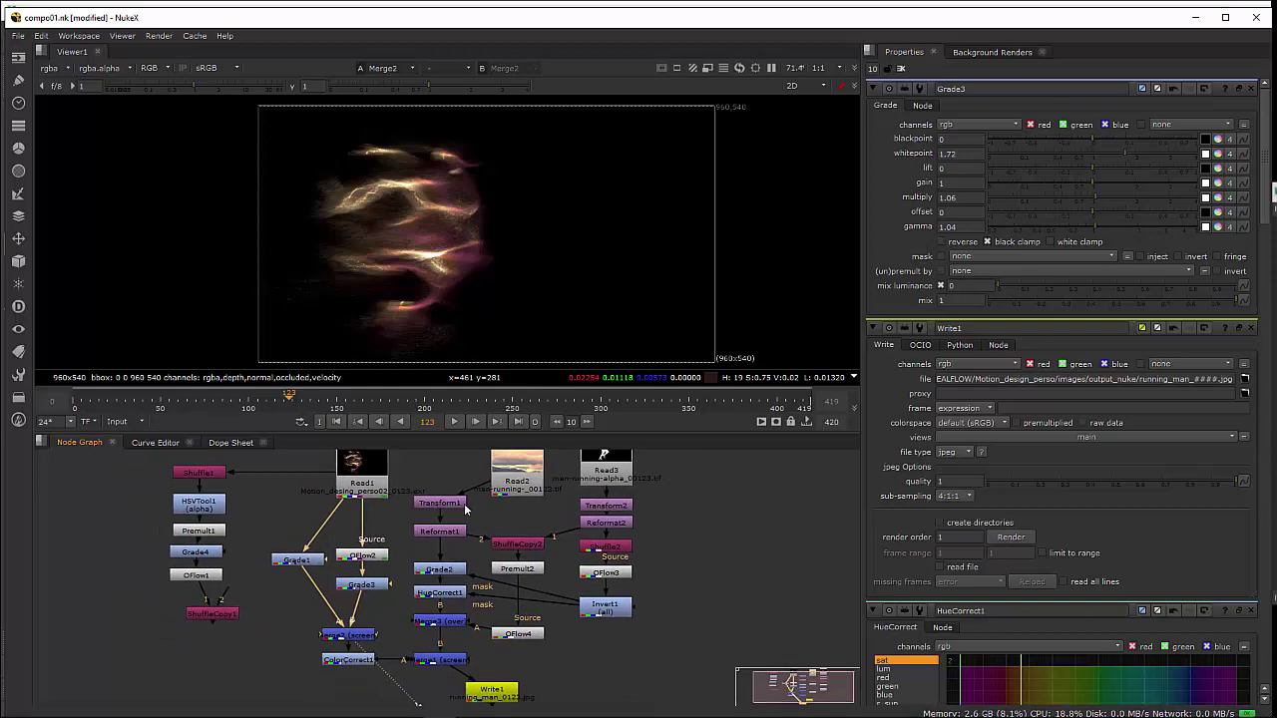
left_click(513, 471)
left_click_drag(513, 471, 518, 475)
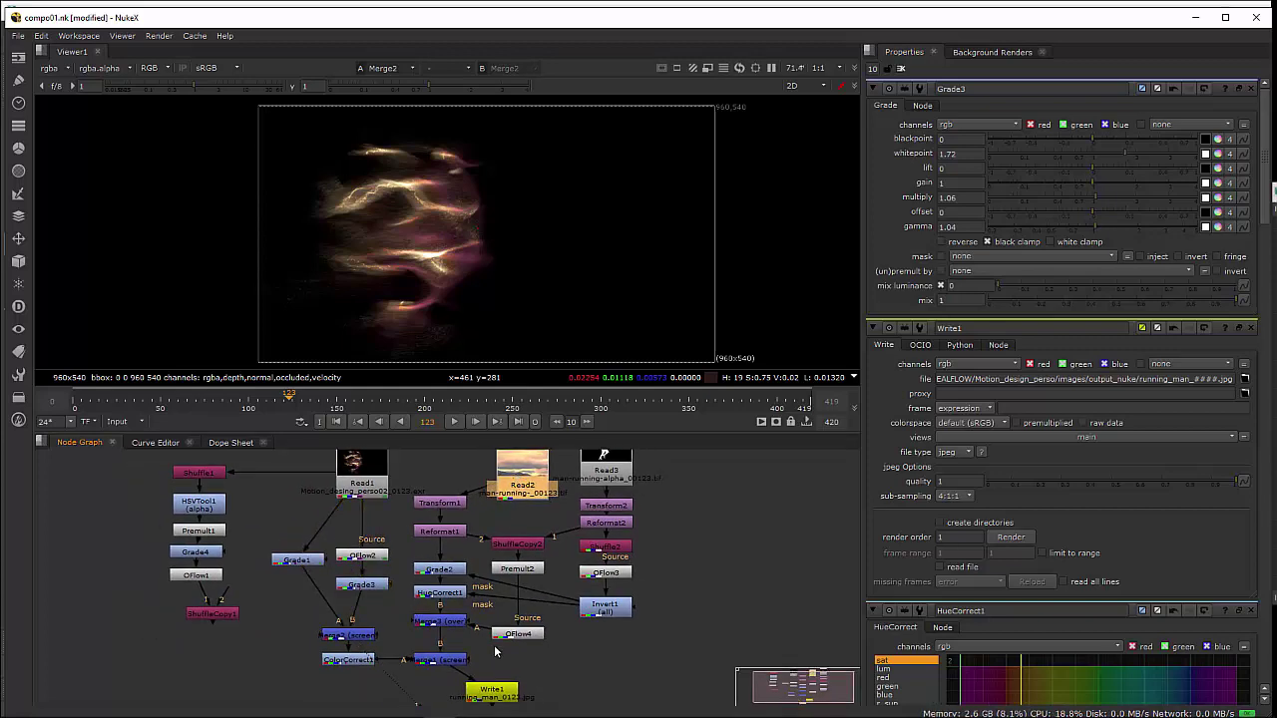
scroll(561, 588, "down", 2)
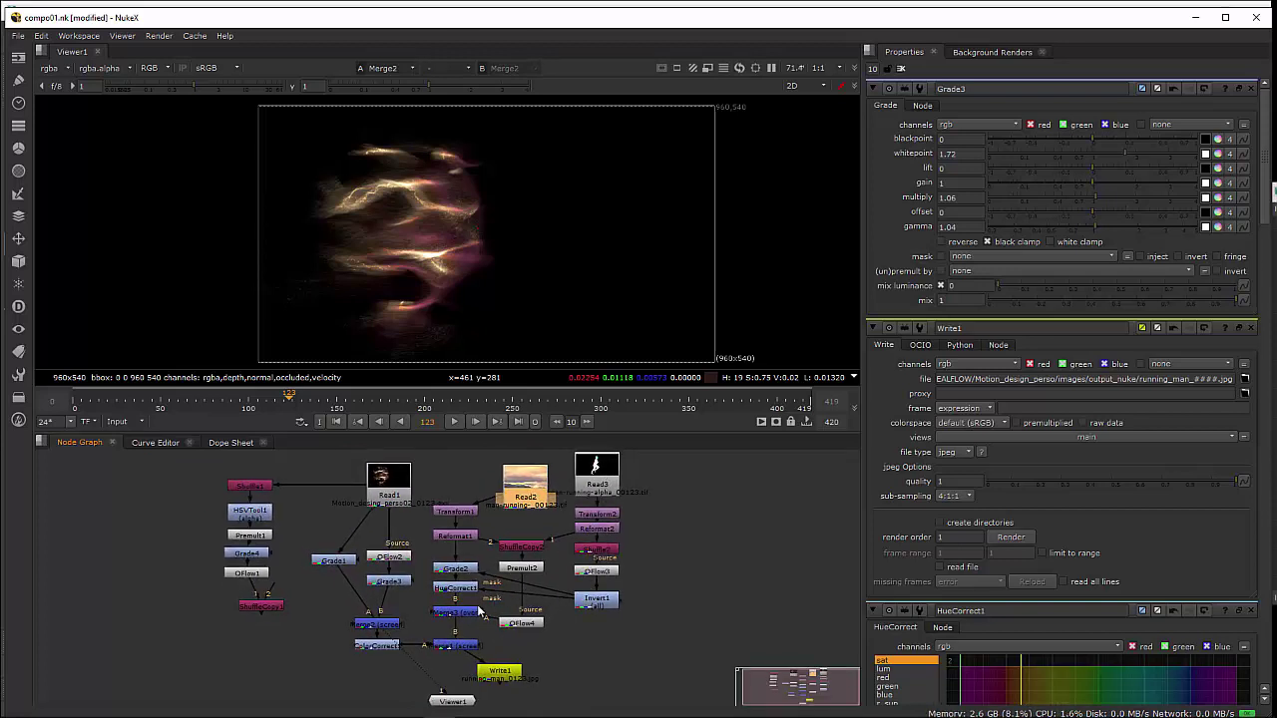
scroll(465, 617, "up", 1)
left_click(463, 562)
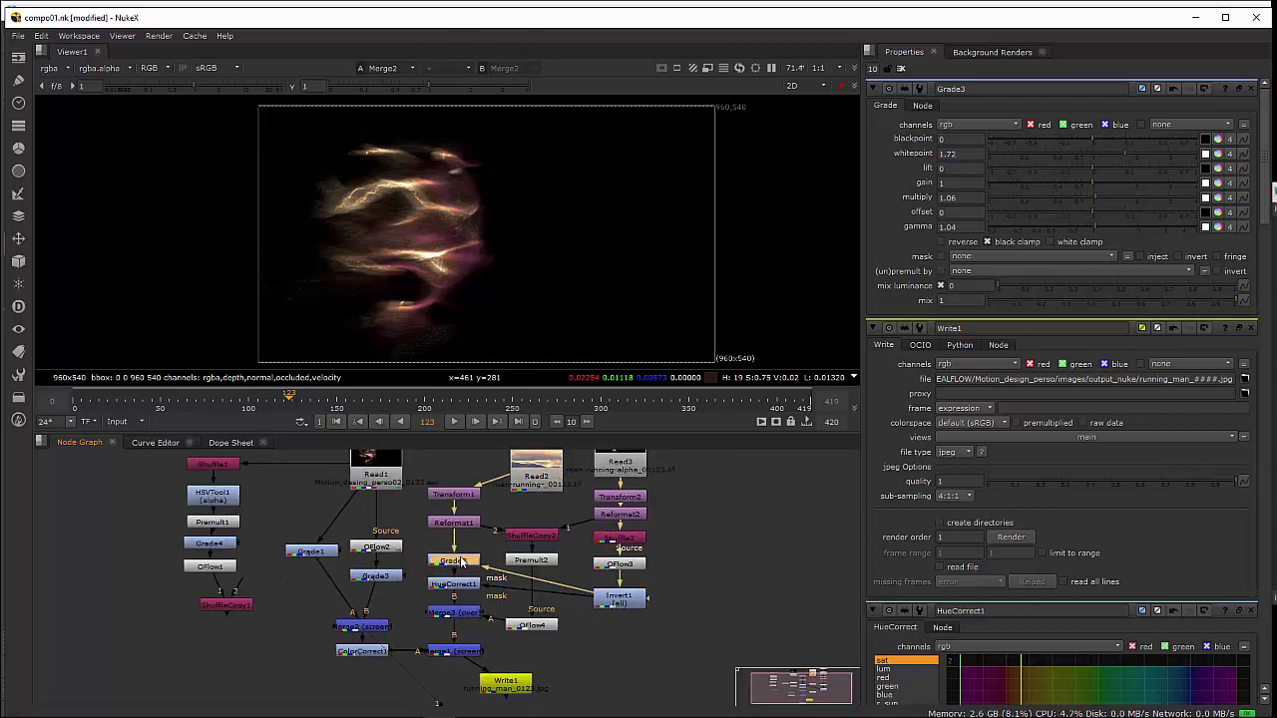
left_click(458, 586)
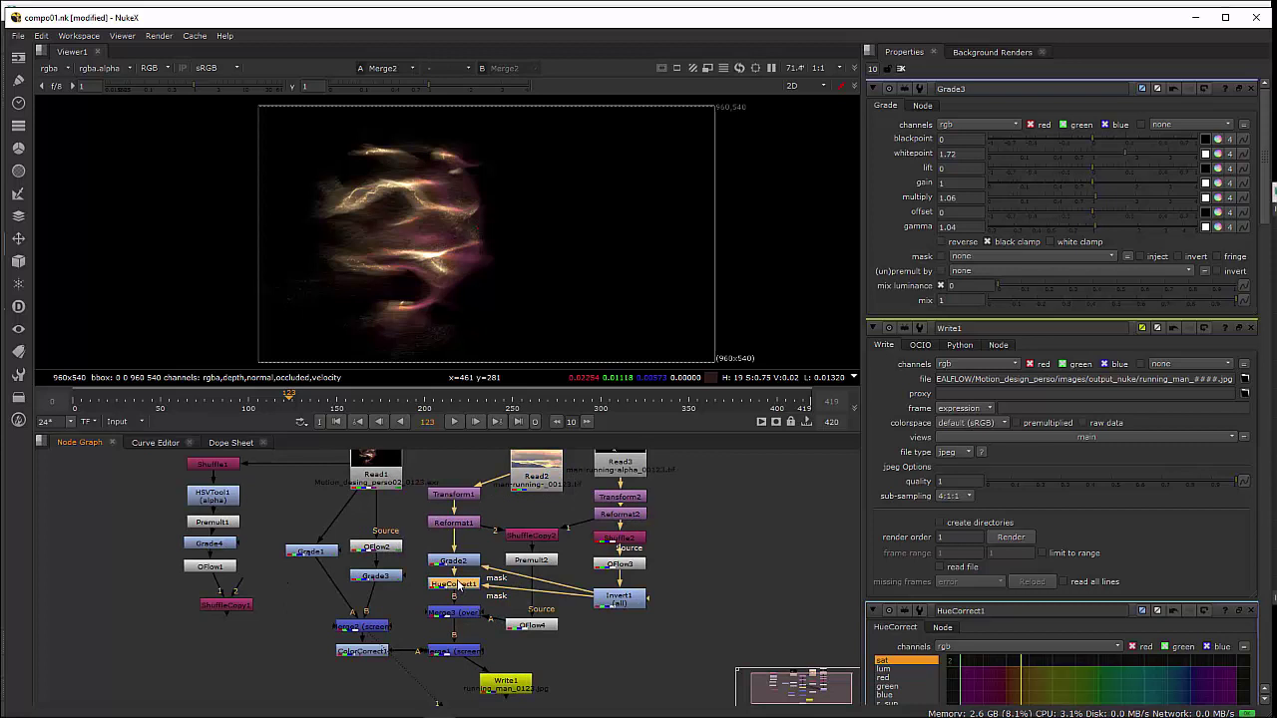
left_click(456, 613)
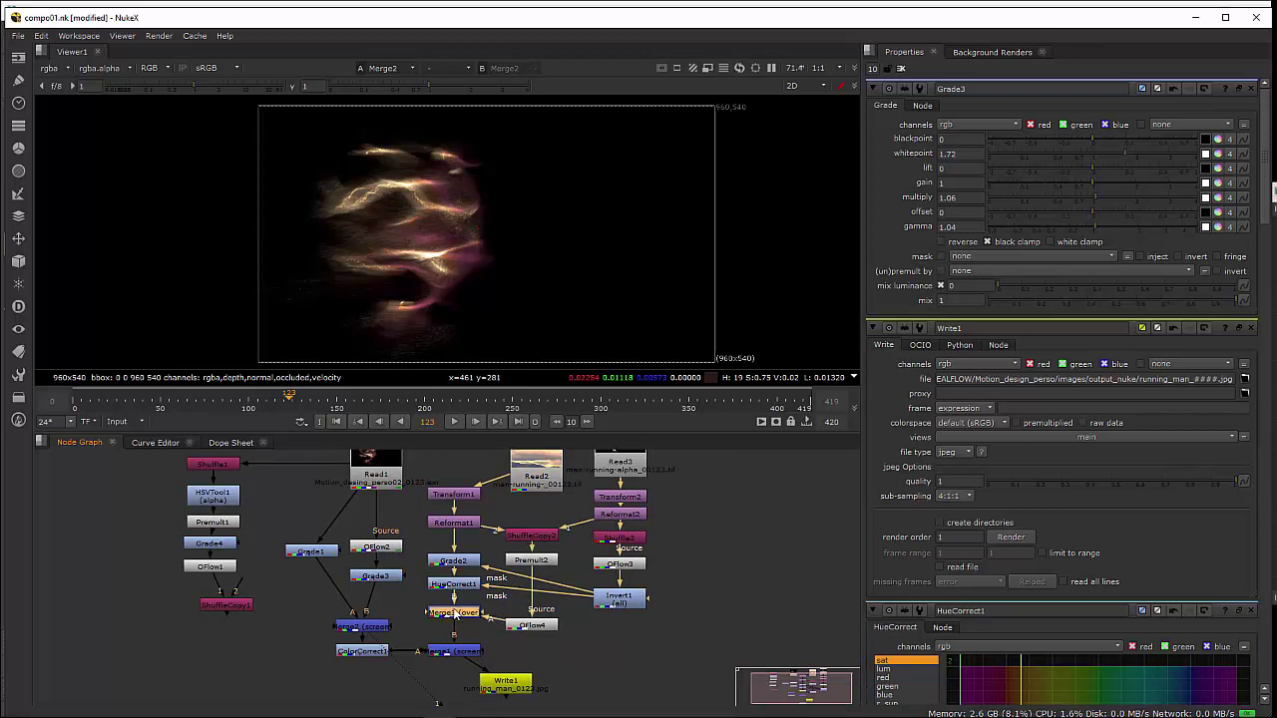
key("1")
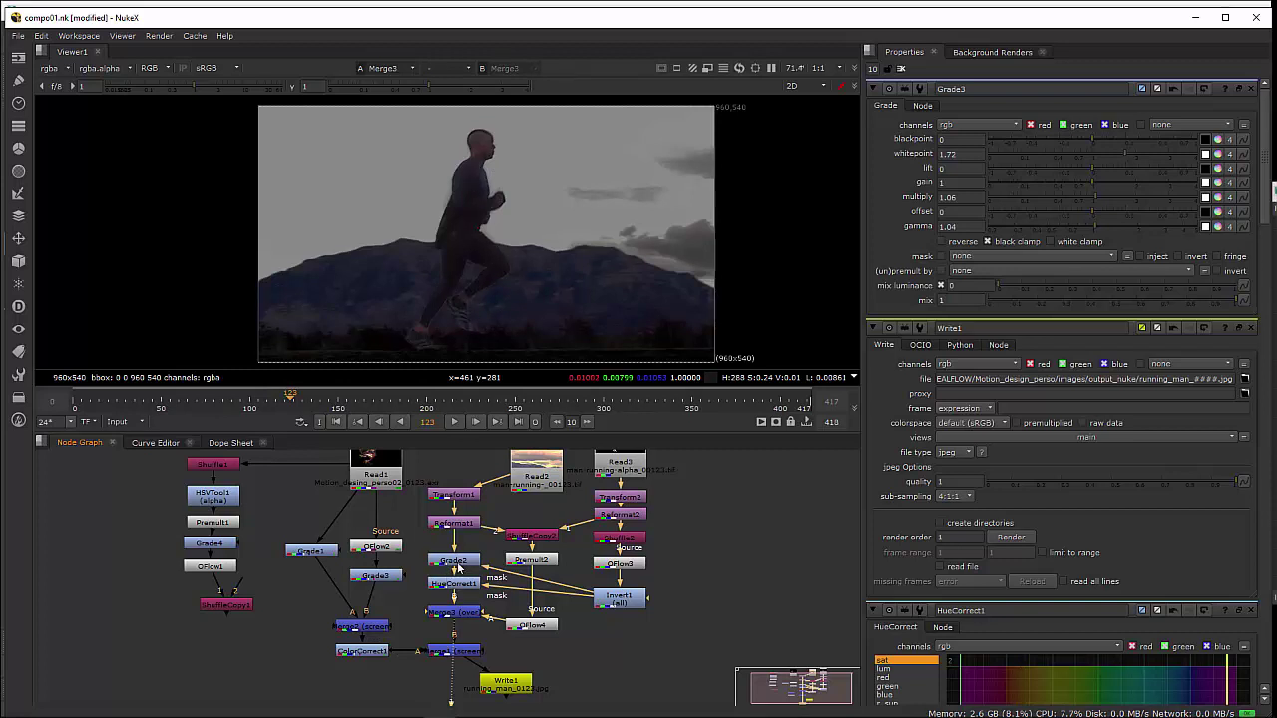
View the Merge1 composite of particles over the runner footage and scrub the timeline to frame 271.
left_click_drag(485, 572, 506, 594)
left_click(442, 652)
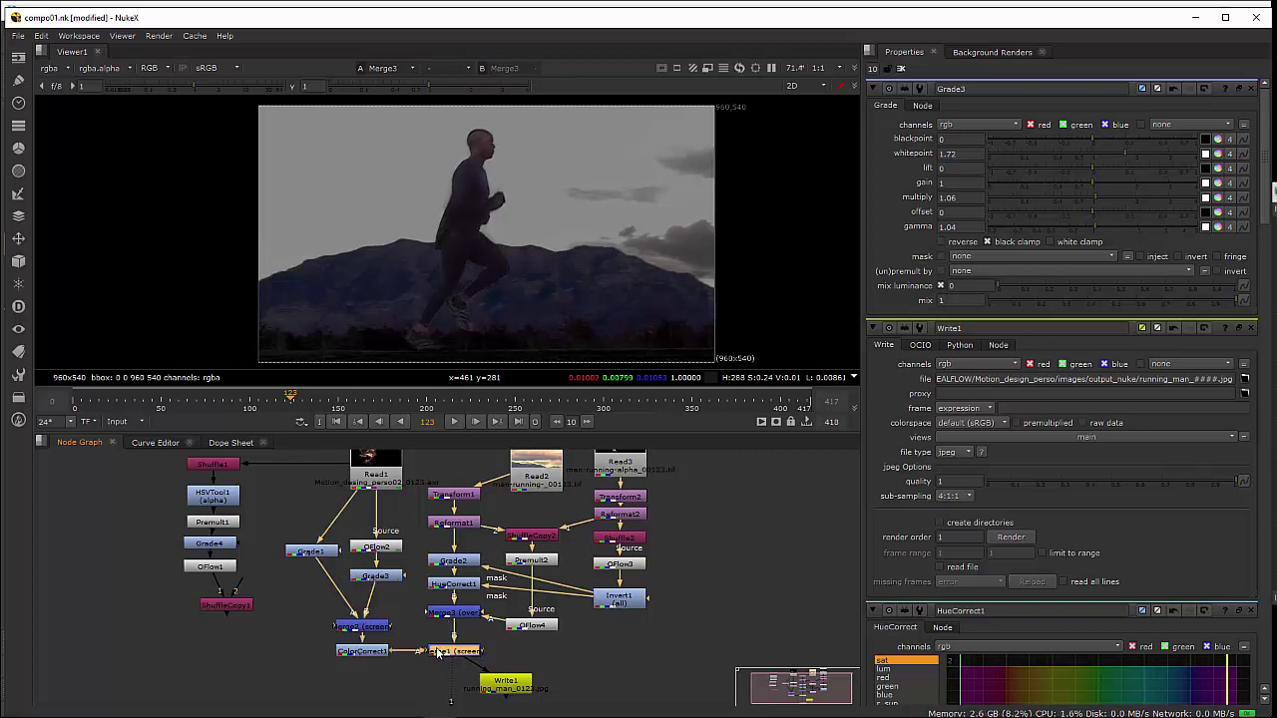
key("1")
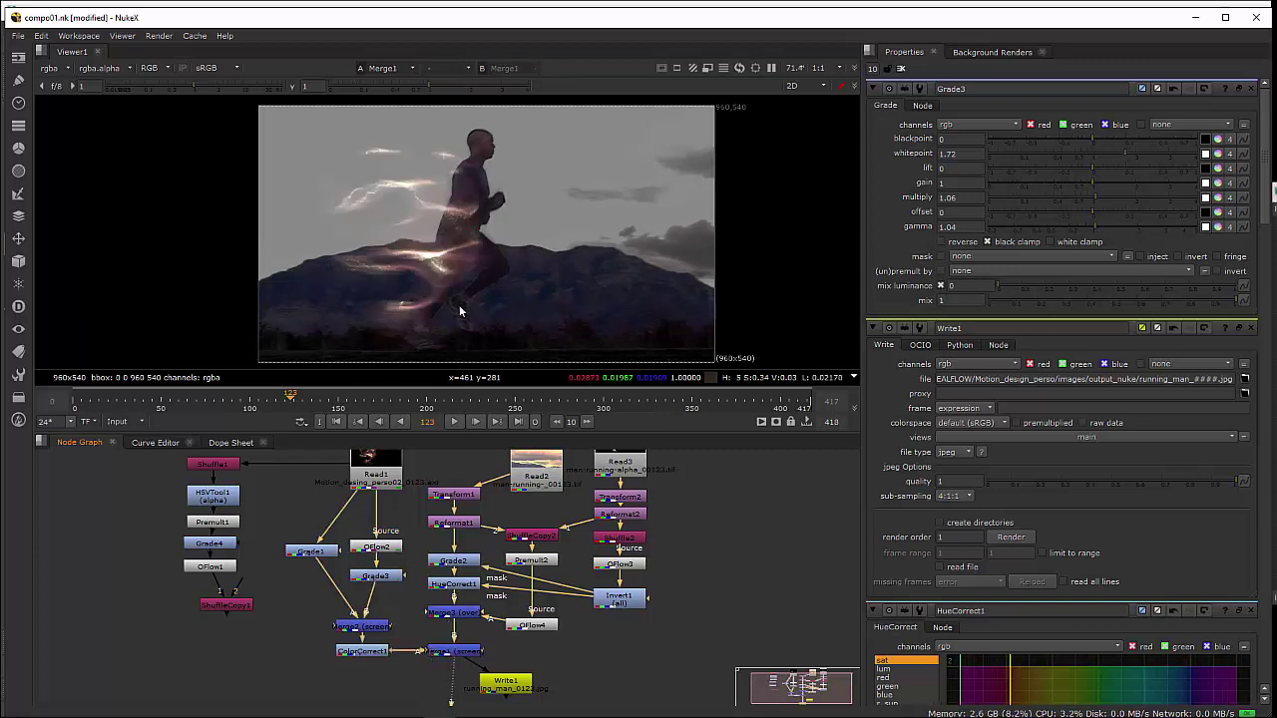
left_click(443, 403)
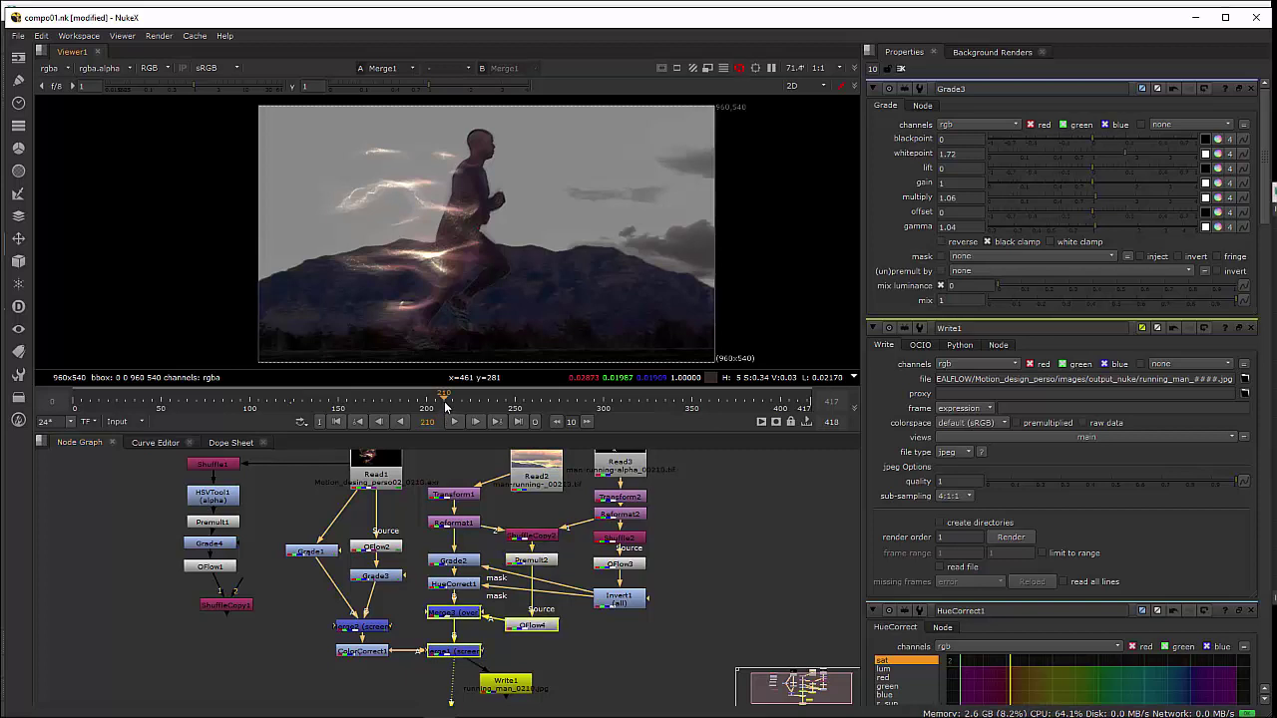
left_click_drag(446, 403, 553, 402)
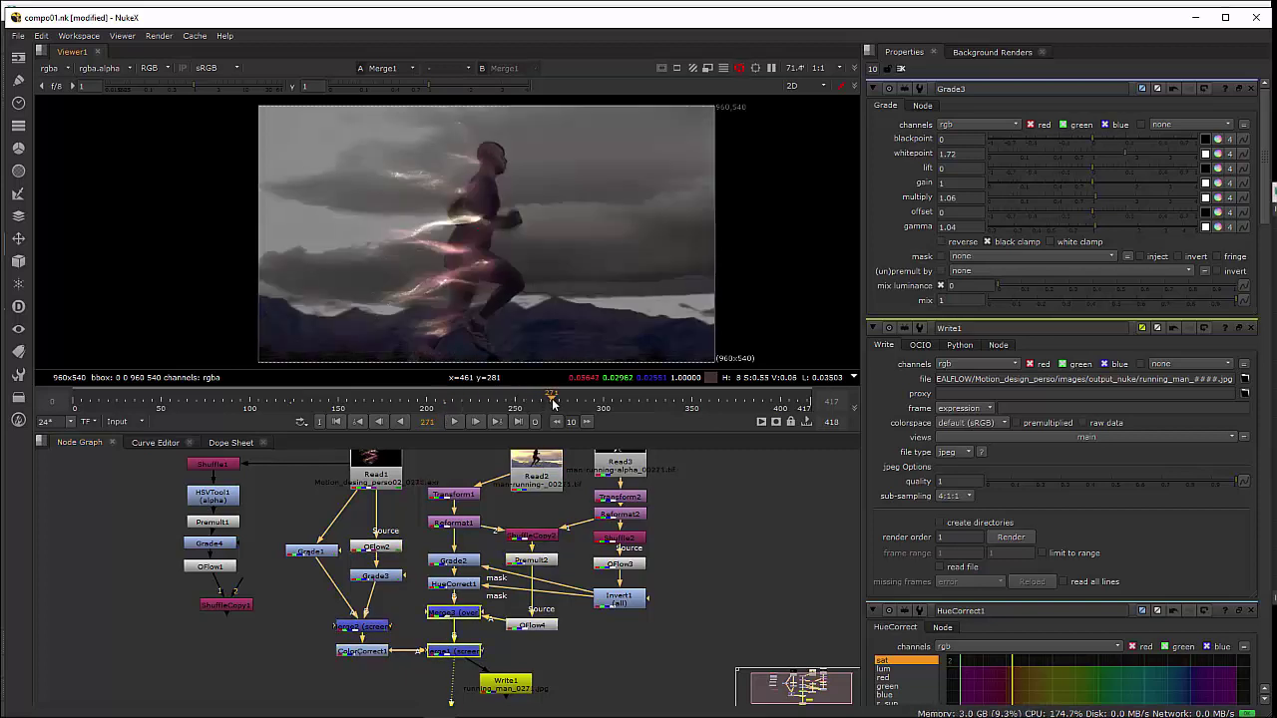